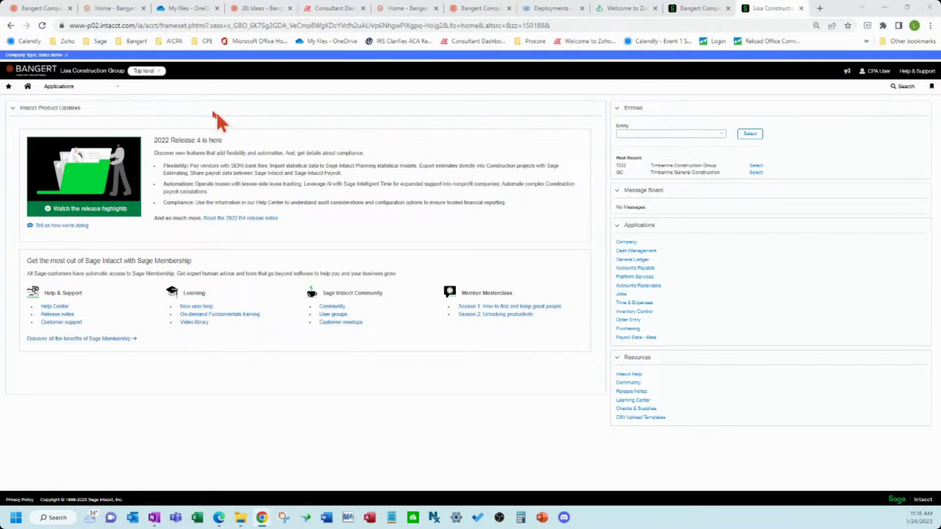
# - Open Company > Import data and scroll the Company Setup Checklist down to the Budgets entry
pyautogui.click(76, 87)
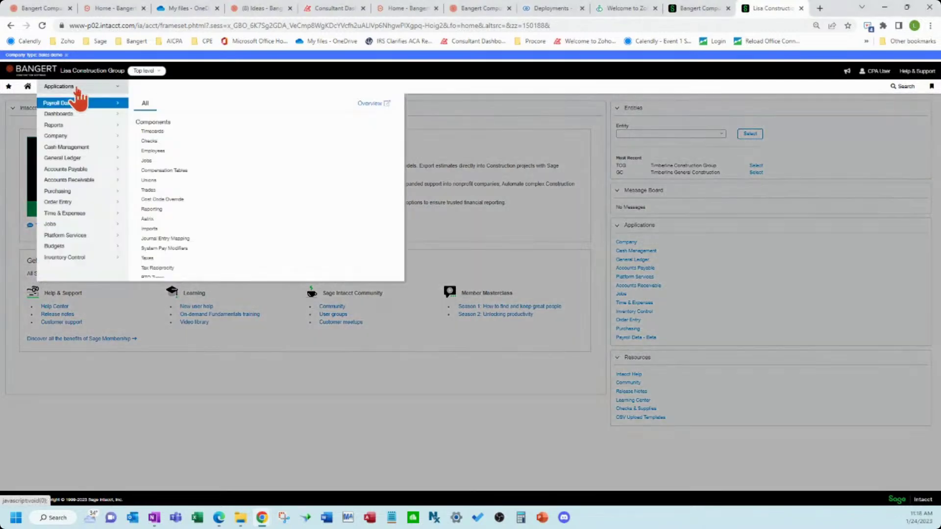
pyautogui.moveTo(80, 138)
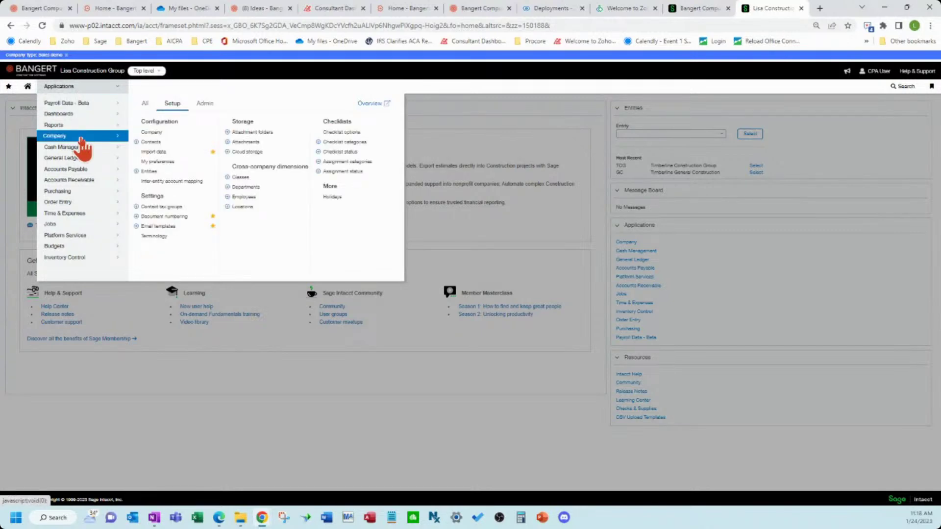
pyautogui.click(166, 153)
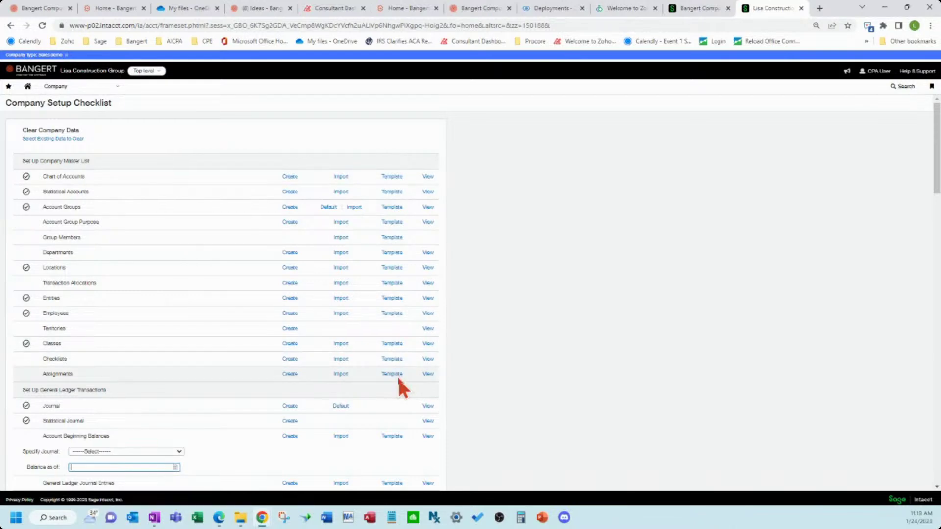
pyautogui.scroll(-1, 197, 288)
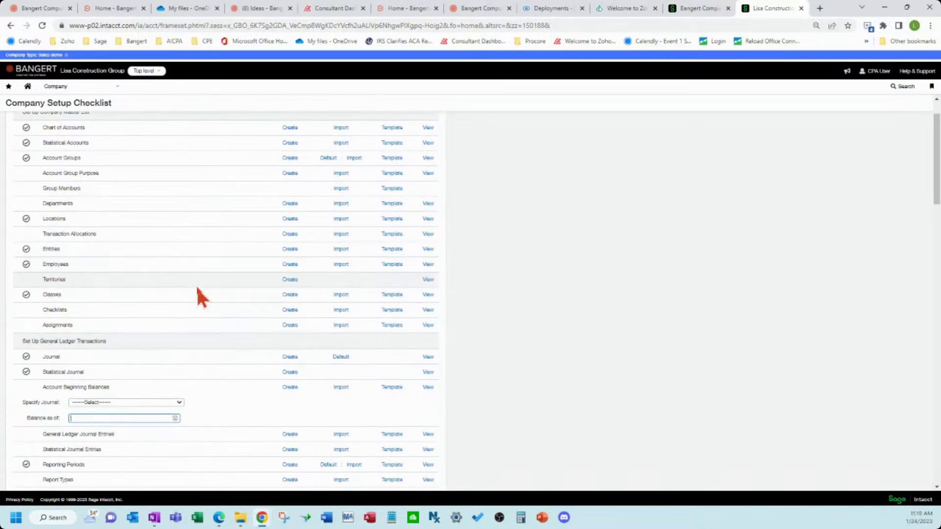
pyautogui.scroll(-3, 196, 287)
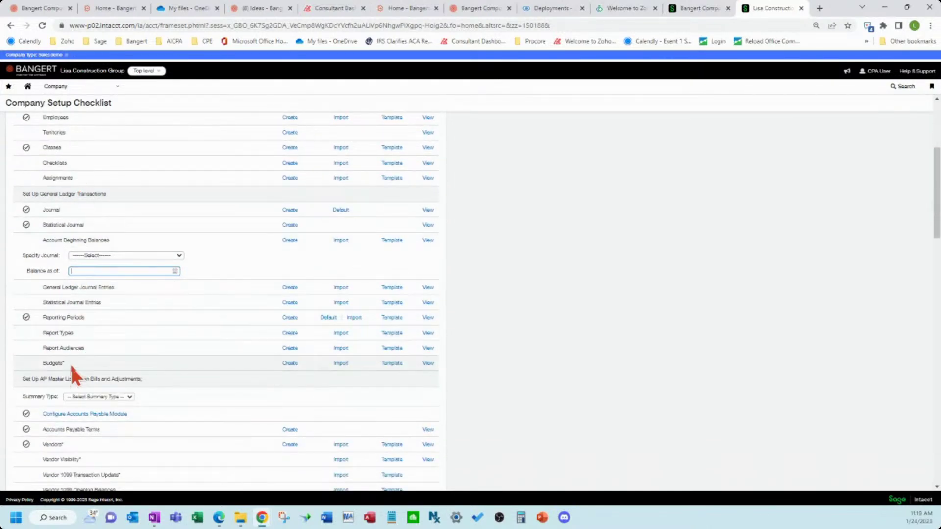
# - Download the Budgets import template and open Budgets_.xls full-screen in Excel
pyautogui.click(392, 363)
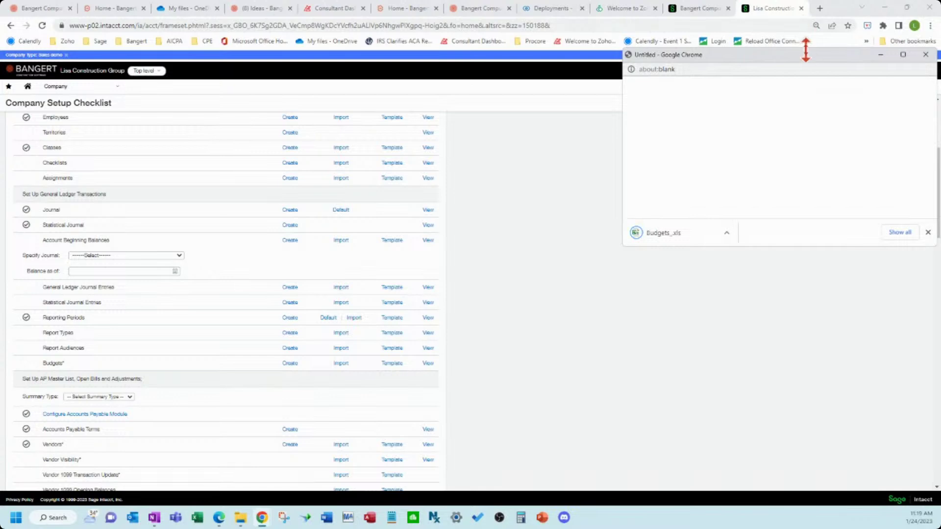
pyautogui.moveTo(805, 49); pyautogui.dragTo(417, 75)
pyautogui.click(513, 80)
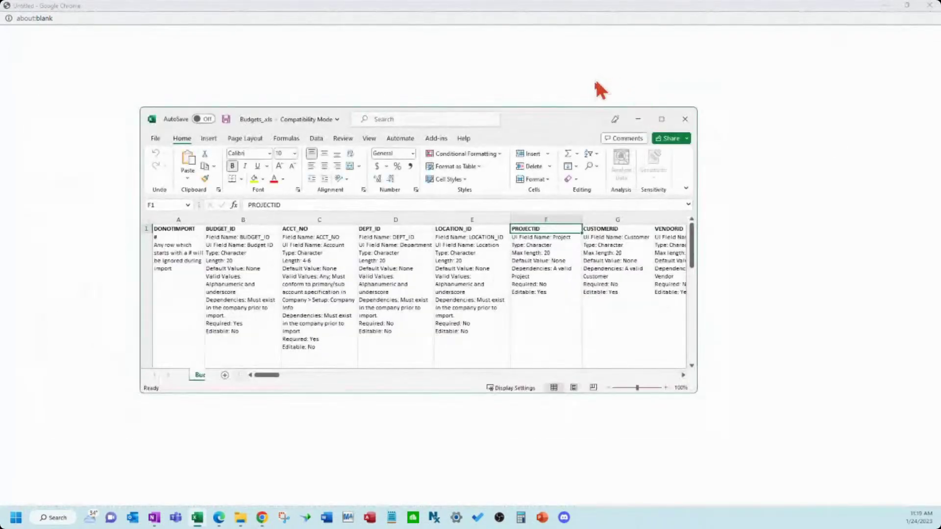
pyautogui.click(661, 119)
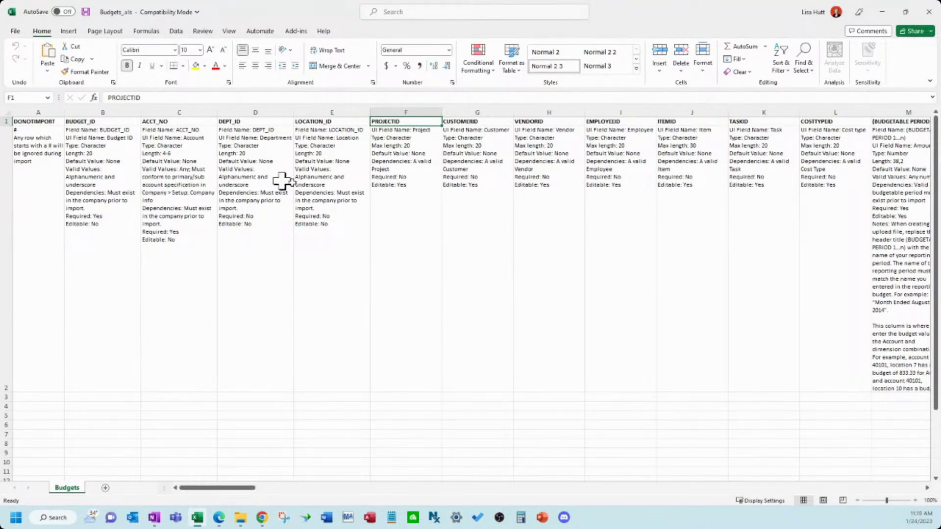
# - Review the row 1 headers and row 2 descriptions such as DONOTIMPORT and DEPT_ID, ending at cell B4
pyautogui.click(4, 121)
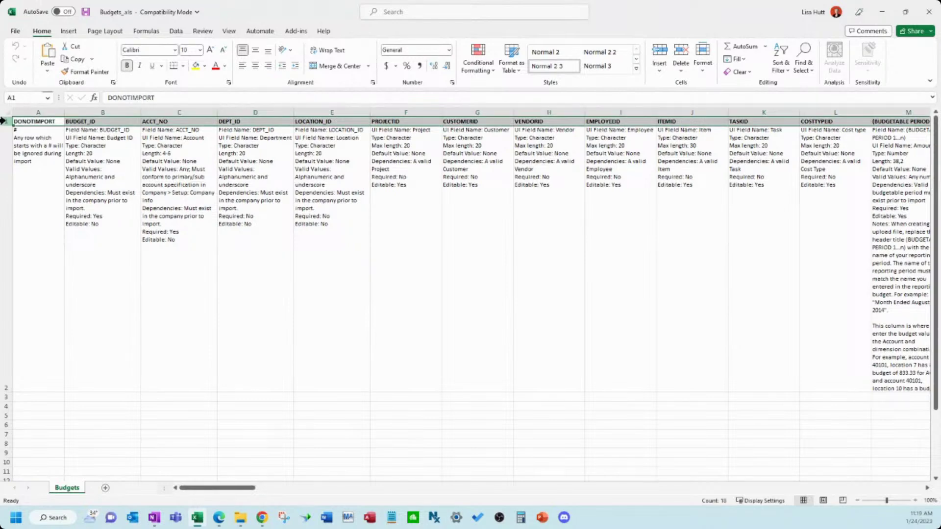
pyautogui.click(548, 121)
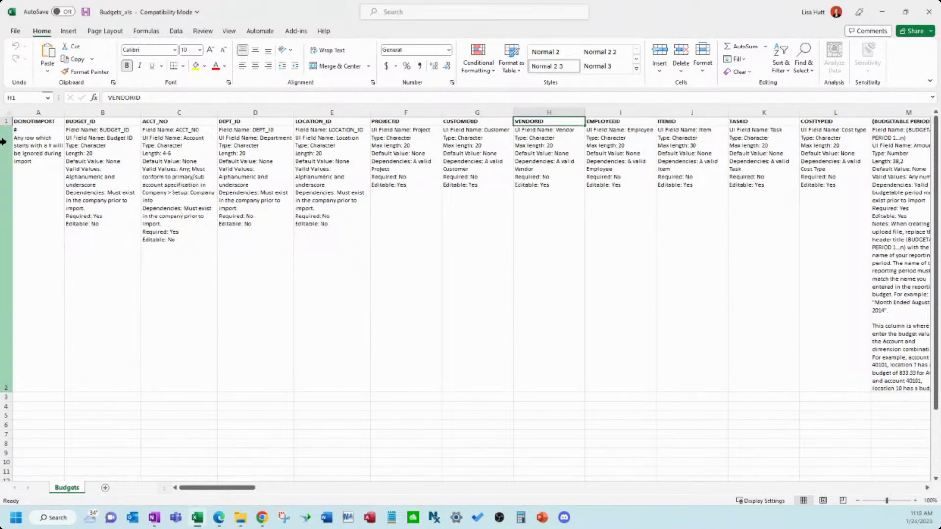
pyautogui.click(34, 152)
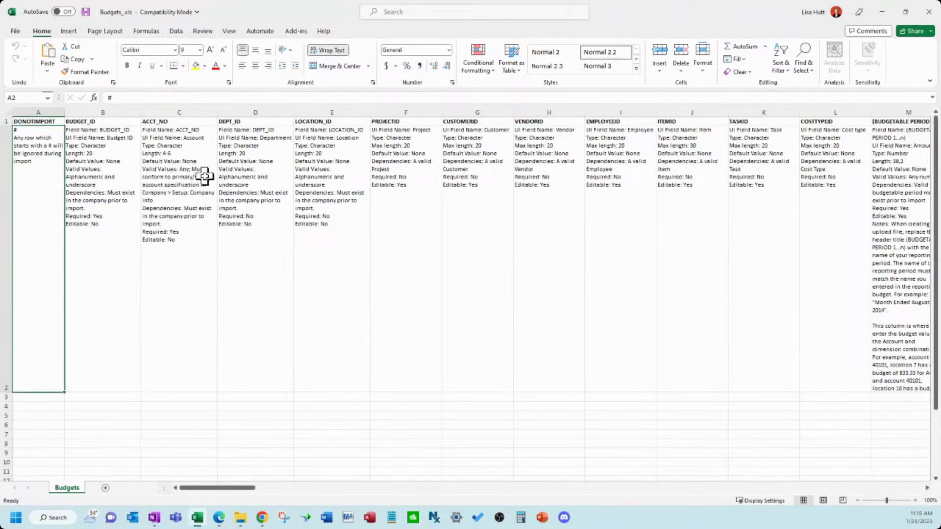
pyautogui.click(276, 183)
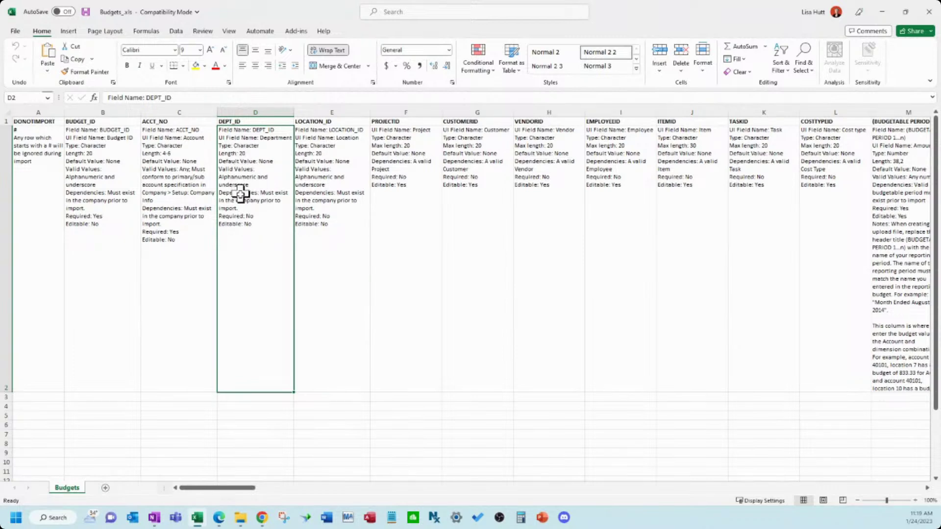
pyautogui.click(256, 407)
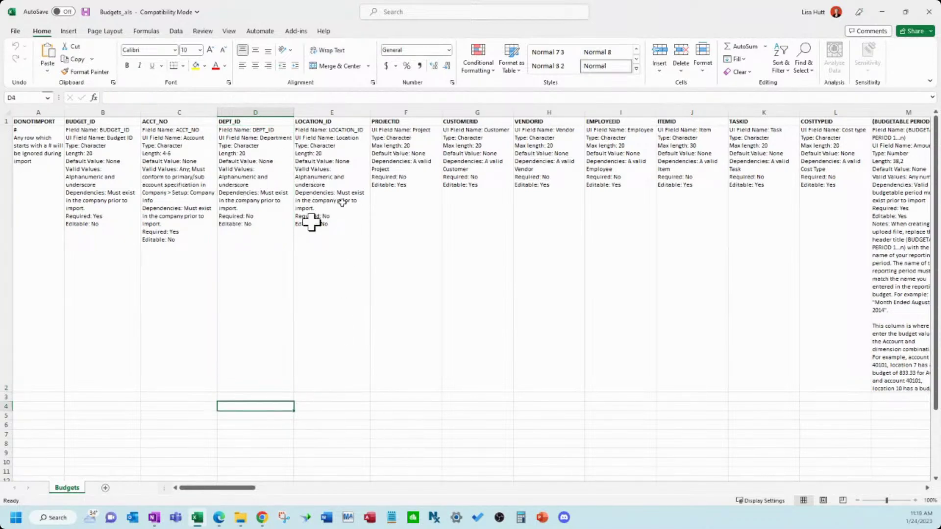
pyautogui.click(162, 406)
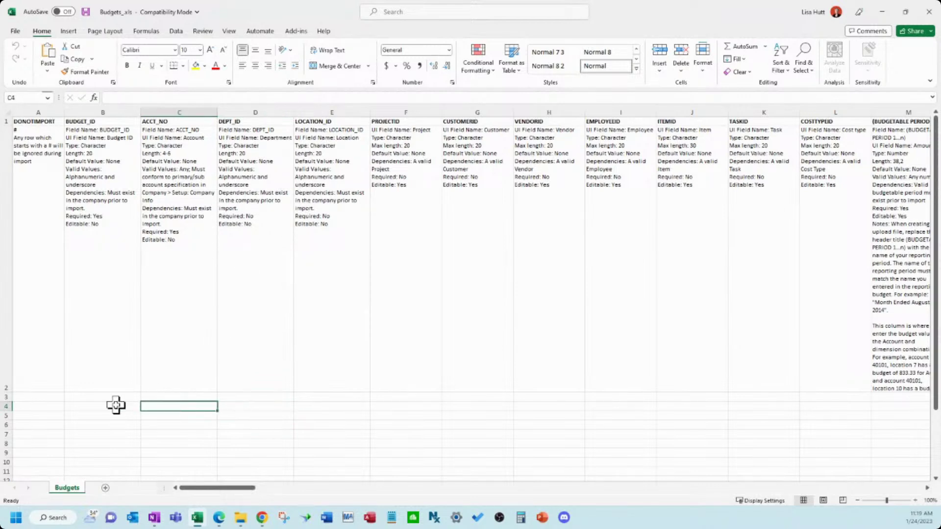
pyautogui.click(111, 407)
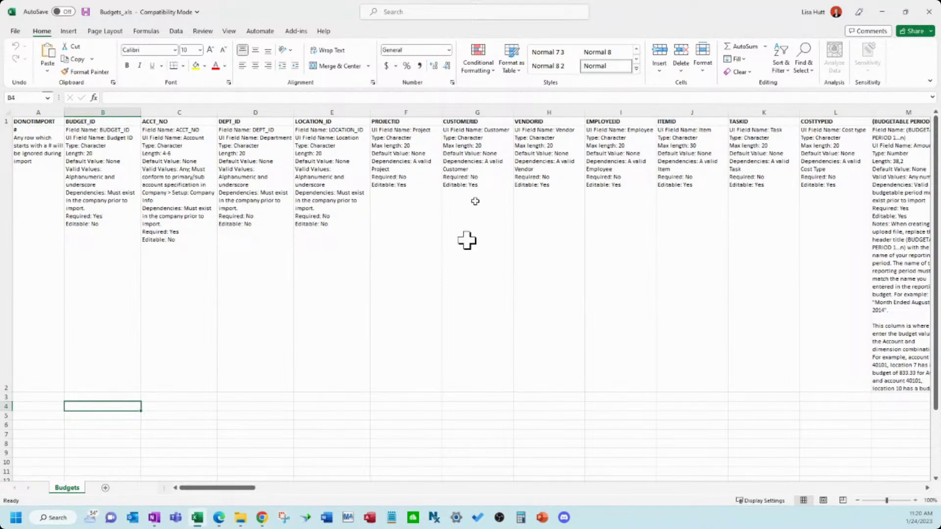
# - Close the about:blank popup, maximize Excel, and float the Sage Intacct window over the sheet
pyautogui.doubleClick(608, 19)
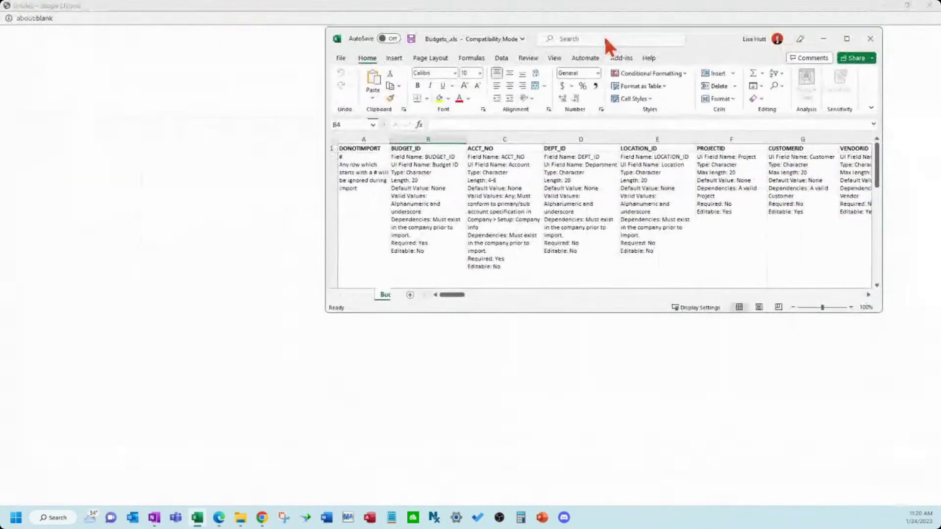
pyautogui.click(930, 6)
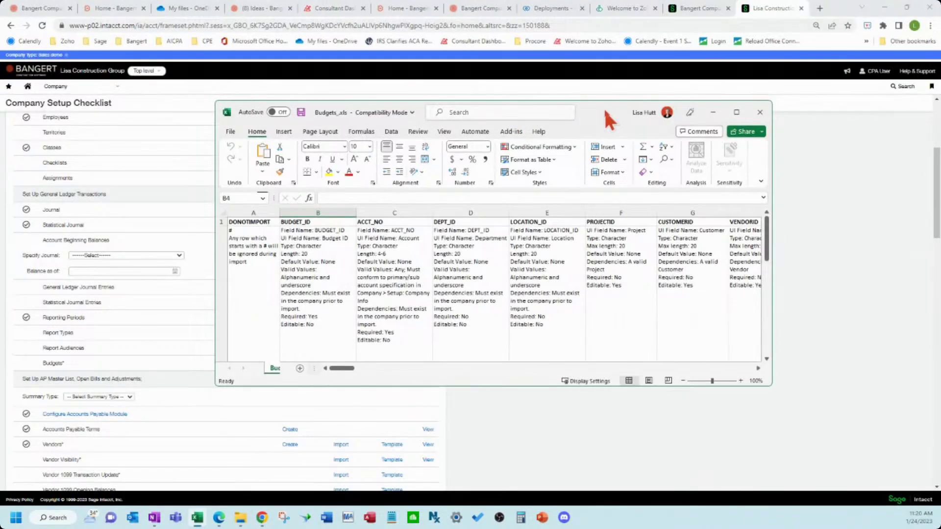
pyautogui.moveTo(608, 120); pyautogui.dragTo(587, 127)
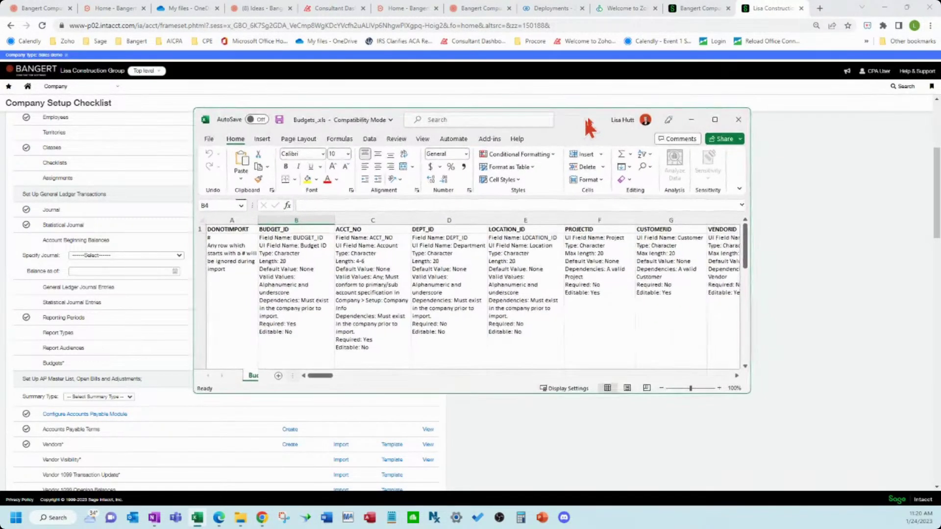
pyautogui.click(846, 15)
pyautogui.moveTo(845, 15); pyautogui.dragTo(940, 45)
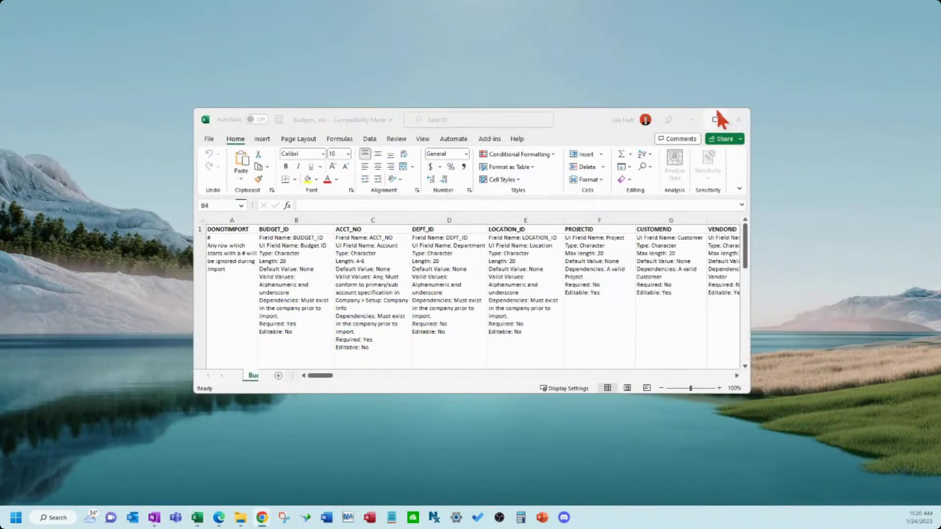
pyautogui.click(715, 120)
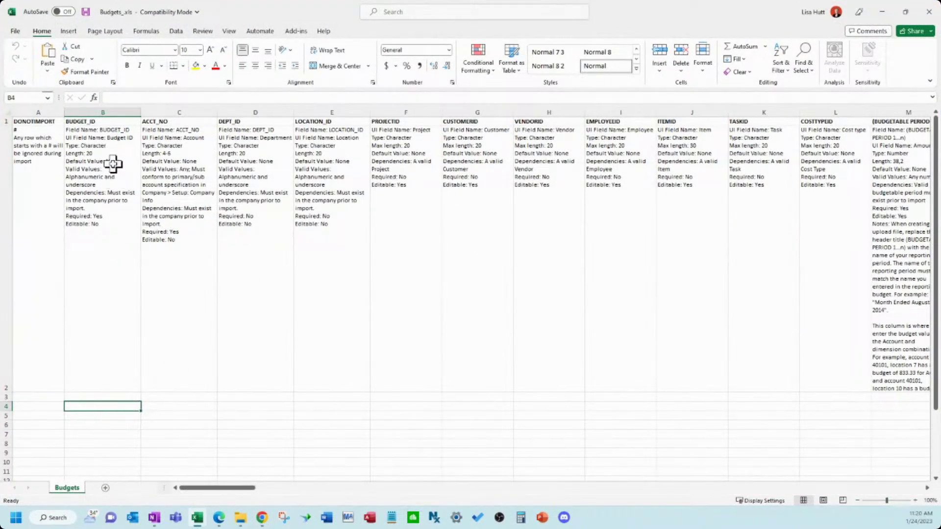
pyautogui.hotkey('alt', 'Tab')
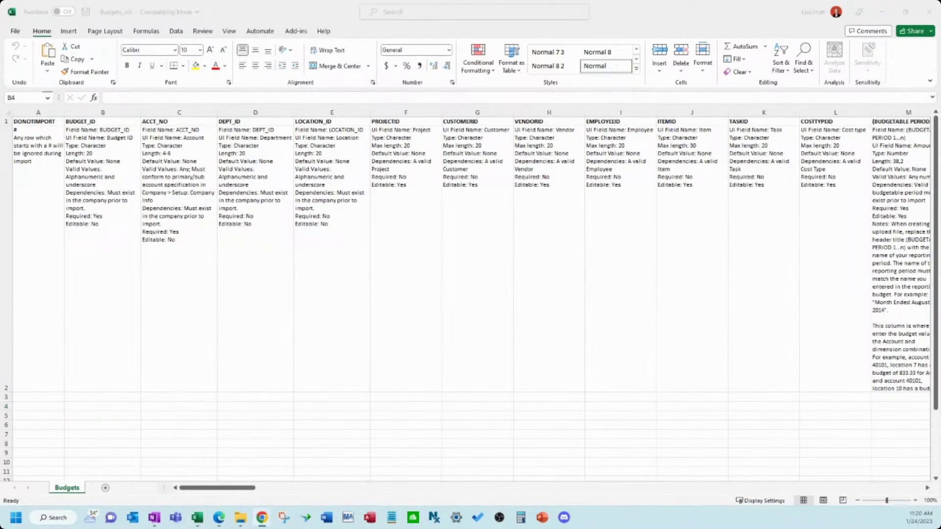
pyautogui.moveTo(940, 44); pyautogui.dragTo(757, 62)
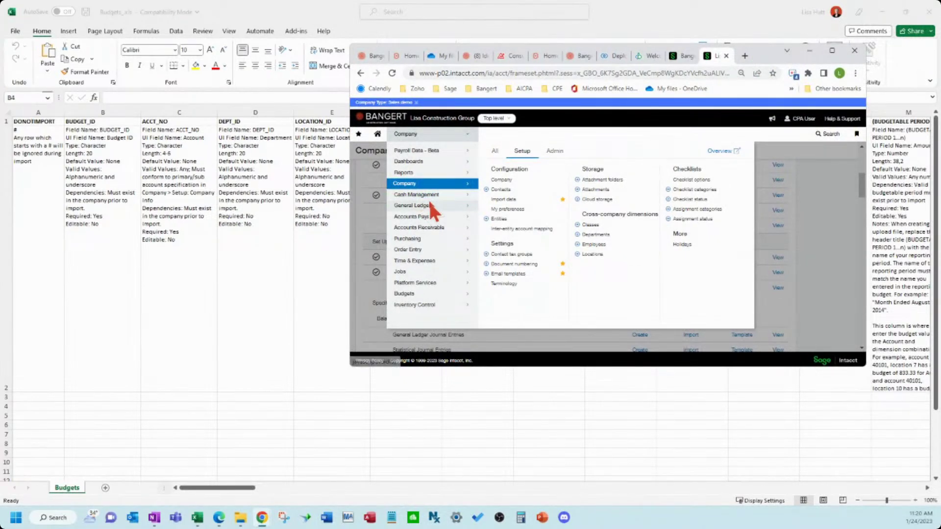
# - Open the Budgets repository, view Standard Budget's edit page without saving, and return to the repository
pyautogui.click(428, 295)
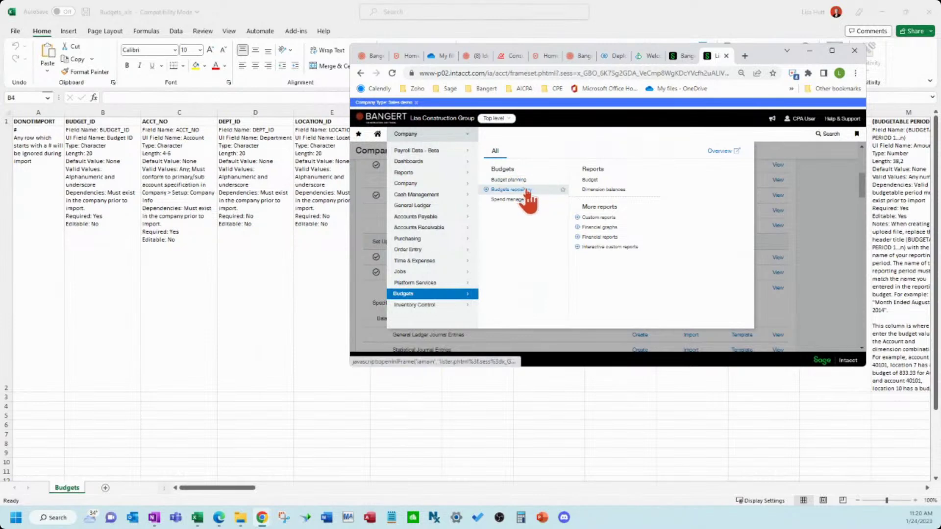
pyautogui.click(527, 191)
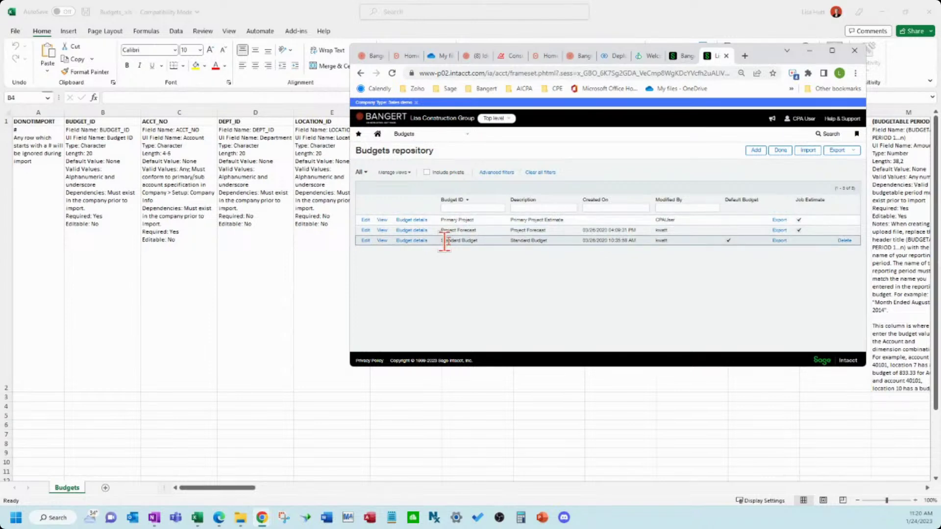
pyautogui.click(365, 240)
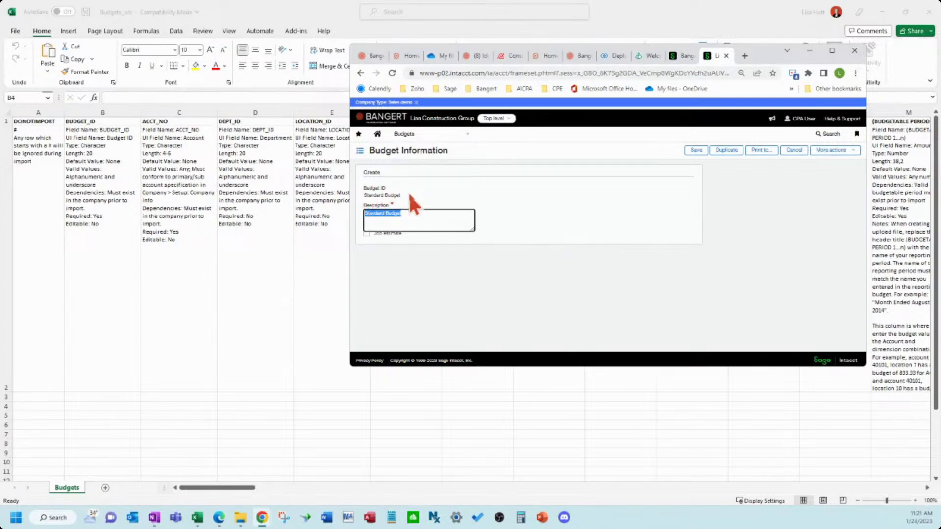
pyautogui.click(791, 150)
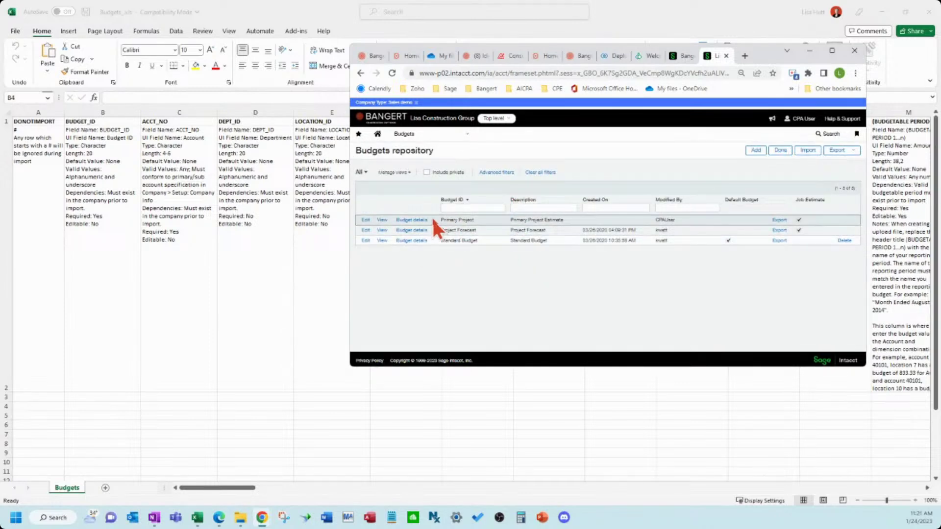
pyautogui.click(430, 135)
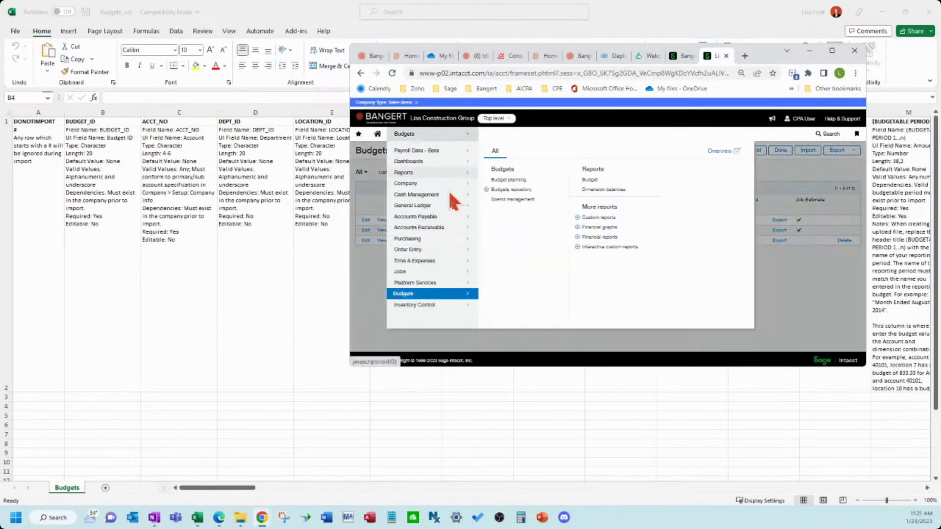
pyautogui.click(563, 192)
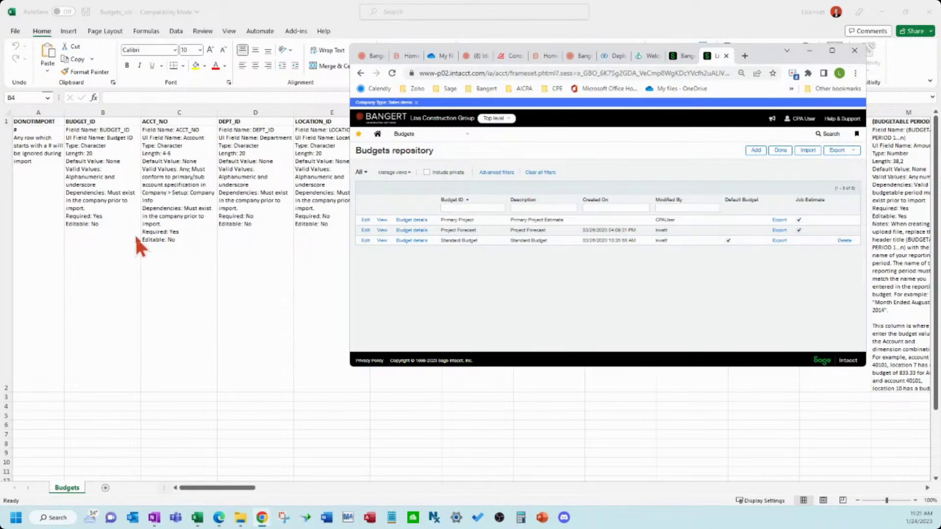
# - Enter 'Standard Budget' in cell B4, then return to the Intacct repository window
pyautogui.click(92, 405)
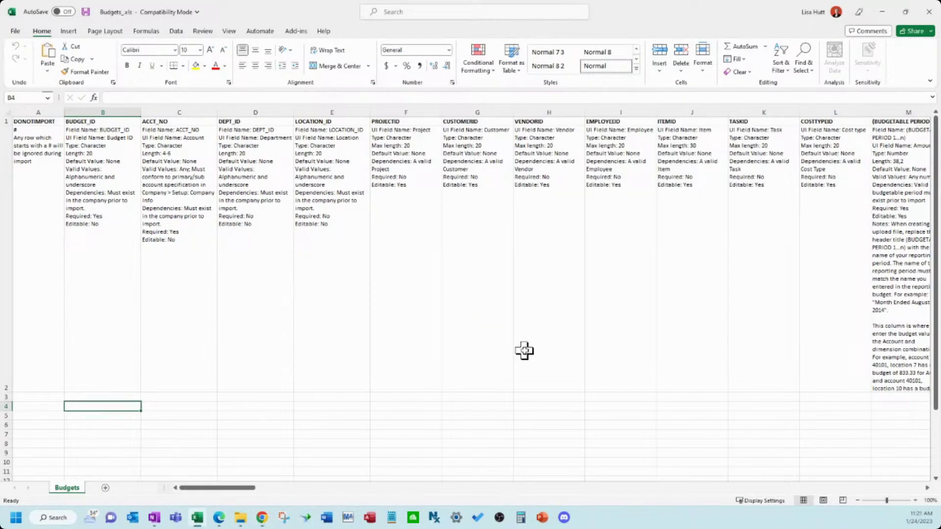
pyautogui.write('Standard Budget')
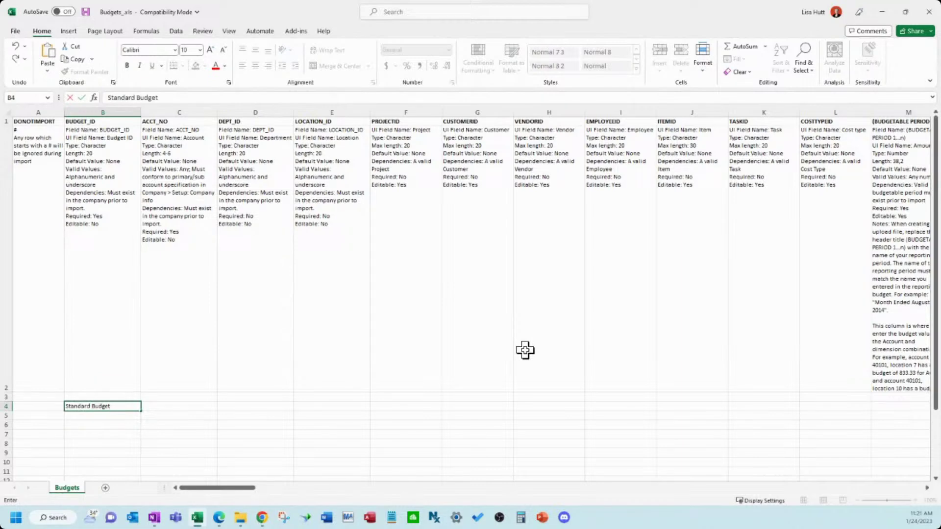
pyautogui.press('Tab')
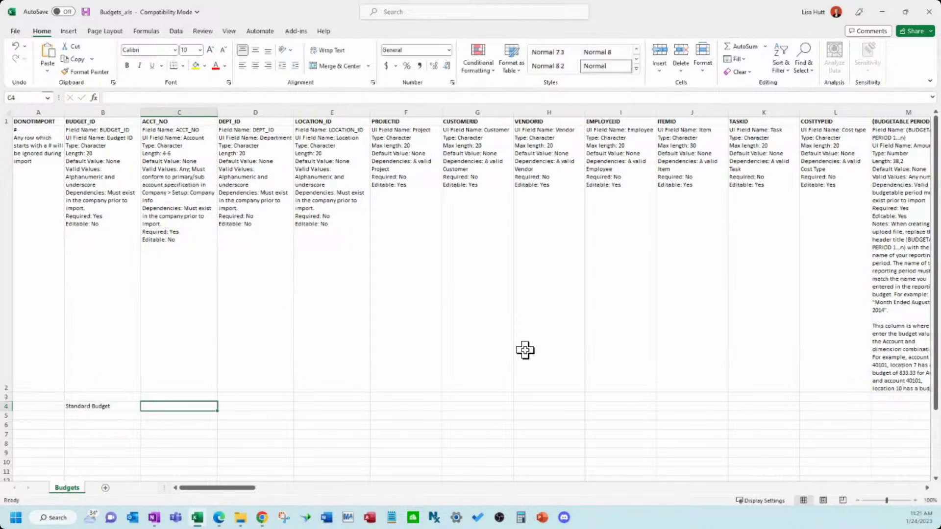
pyautogui.hotkey('alt', 'Tab')
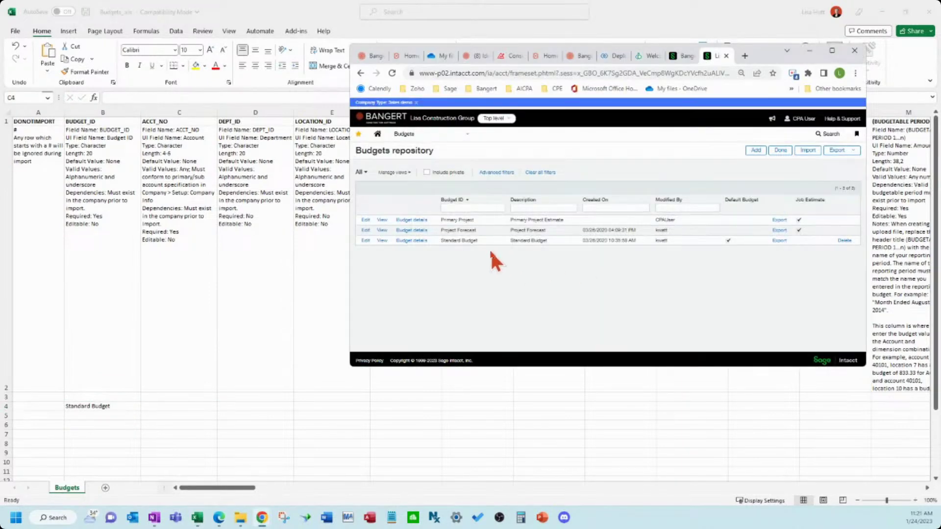
pyautogui.click(182, 406)
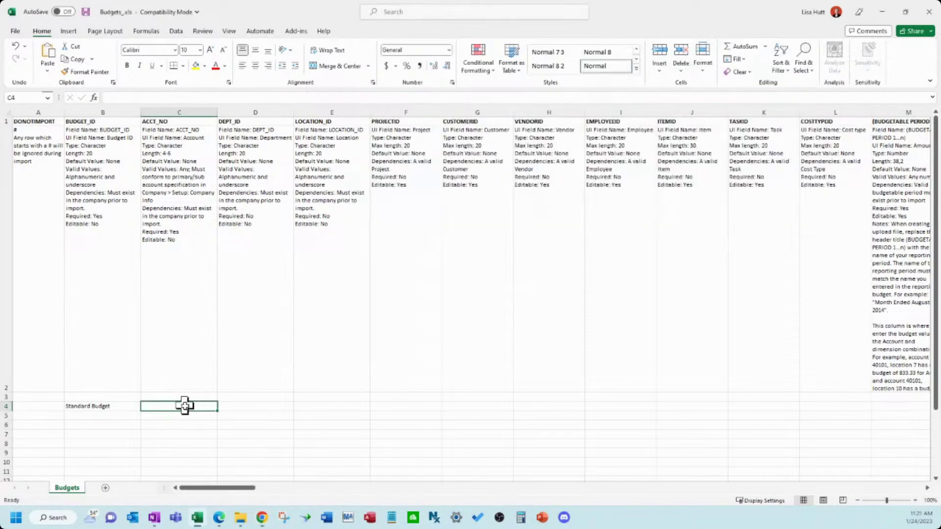
pyautogui.hotkey('alt', 'Tab')
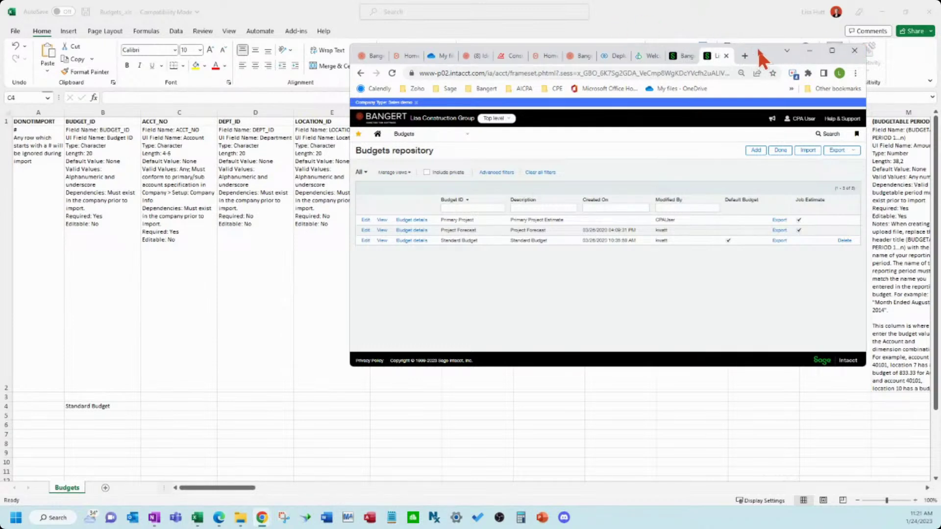
# - Open General Ledger Accounts and scroll to the 4000-range revenue accounts 4010, 4020 and 4030
pyautogui.moveTo(757, 48); pyautogui.dragTo(829, 30)
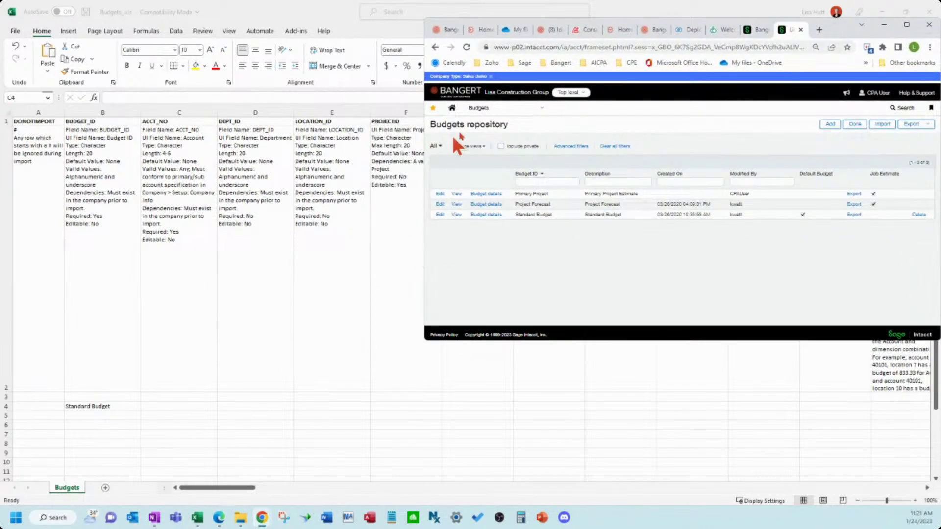
pyautogui.click(490, 110)
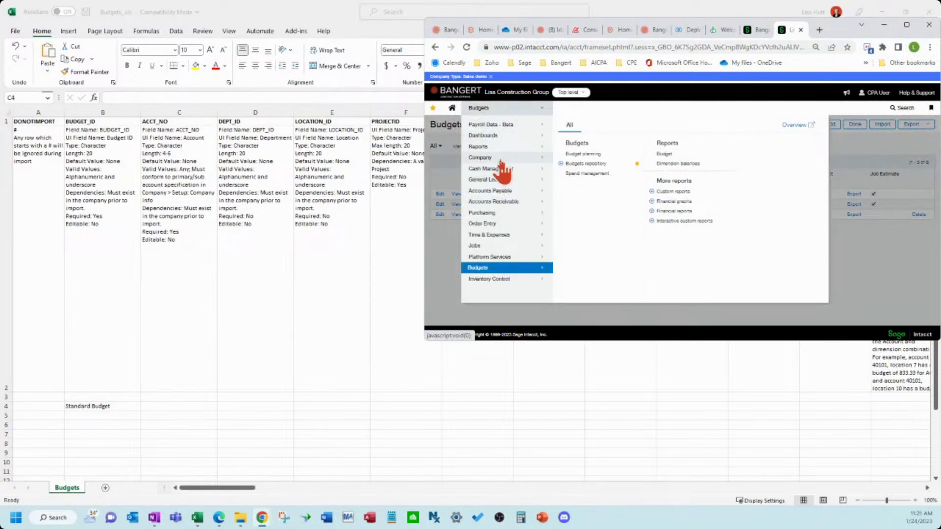
pyautogui.moveTo(490, 179)
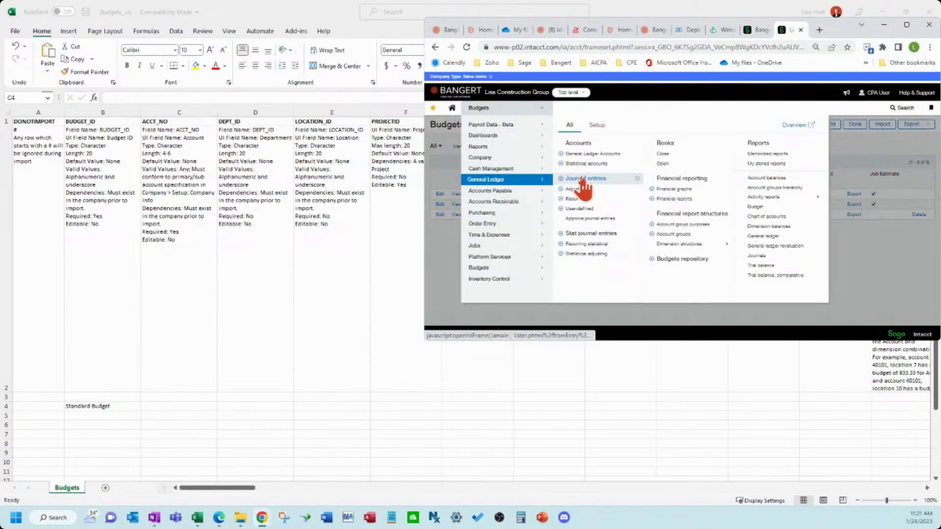
pyautogui.click(603, 154)
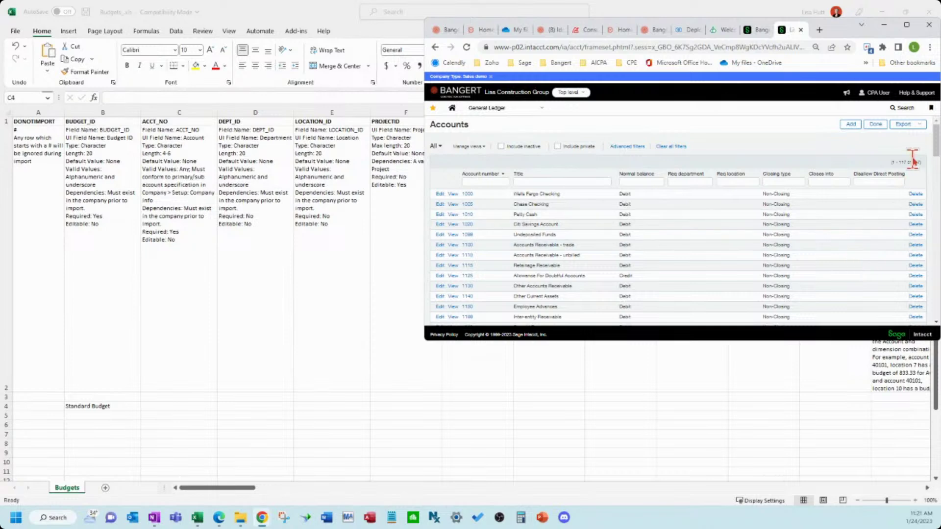
pyautogui.moveTo(936, 143); pyautogui.dragTo(938, 207)
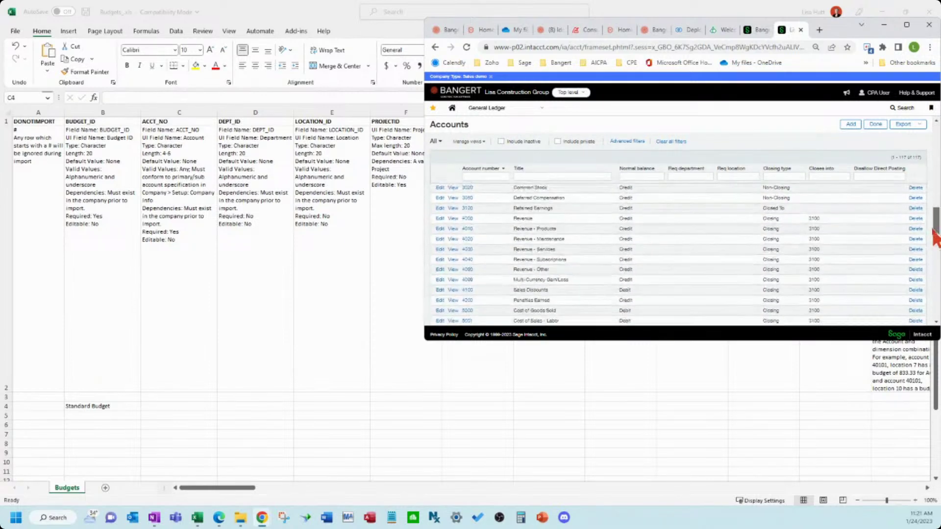
pyautogui.moveTo(935, 239); pyautogui.dragTo(935, 235)
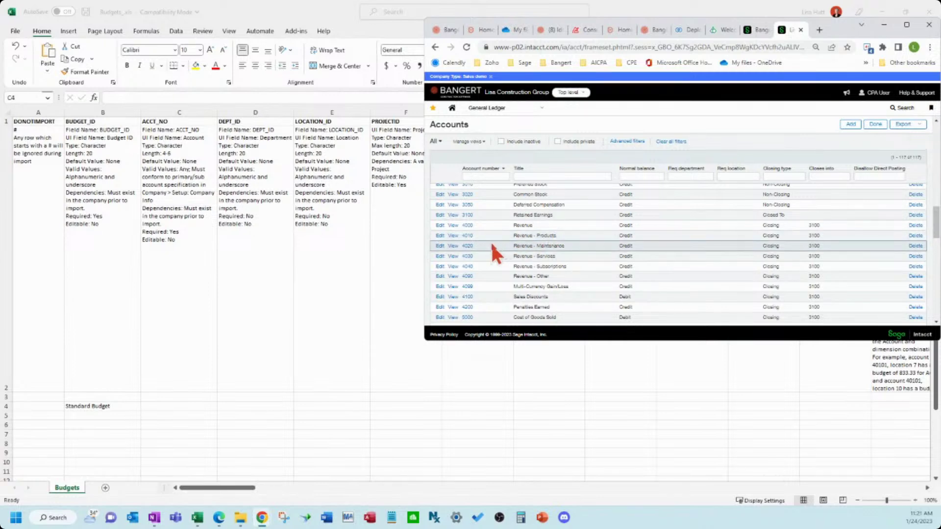
# - Enter account numbers 4010 and 4020 in cells C4 and C5
pyautogui.click(177, 406)
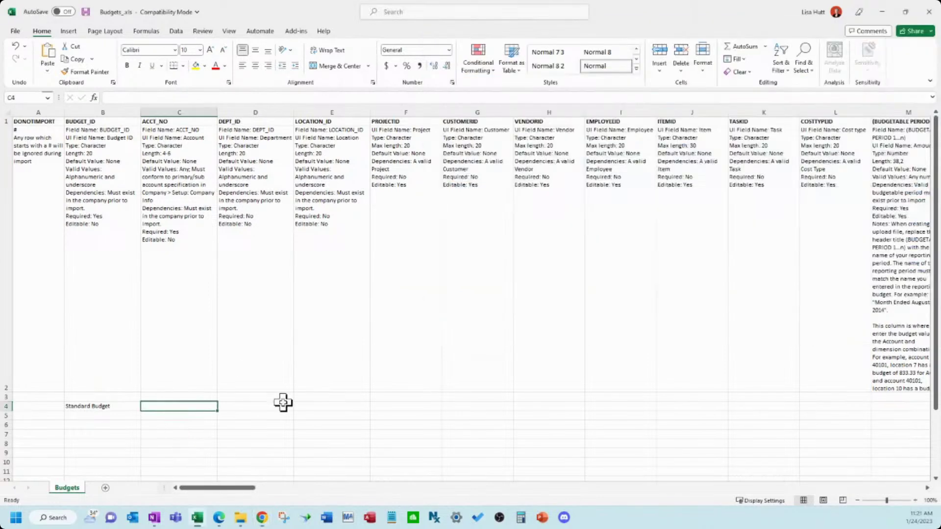
pyautogui.write('4010')
pyautogui.press('Return')
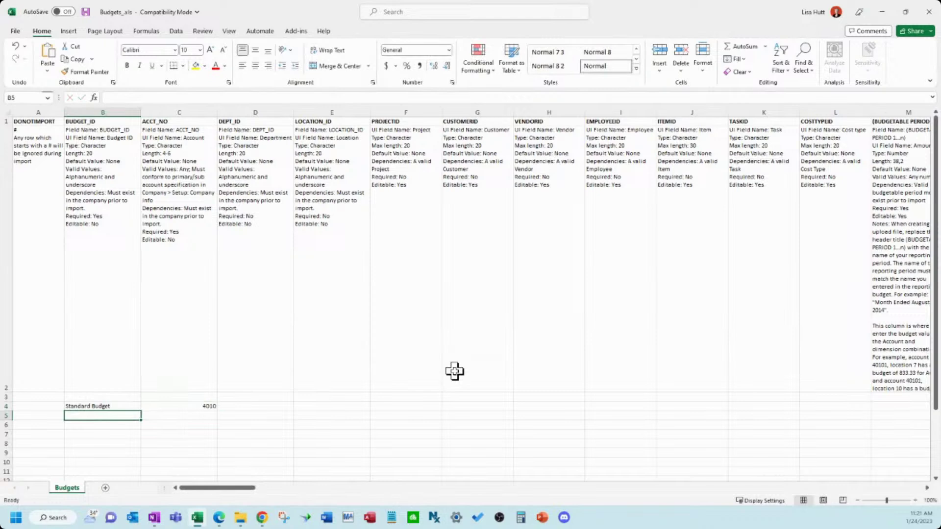
pyautogui.press('Tab')
pyautogui.write('4020')
pyautogui.press('Return')
# - Copy the 'Standard Budget' ID from B4 into B5 and B6
pyautogui.press('Up')
pyautogui.hotkey('ctrl', 'c')
pyautogui.press('Down')
pyautogui.hotkey('ctrl', 'v')
pyautogui.press('Tab')
pyautogui.press('Left')
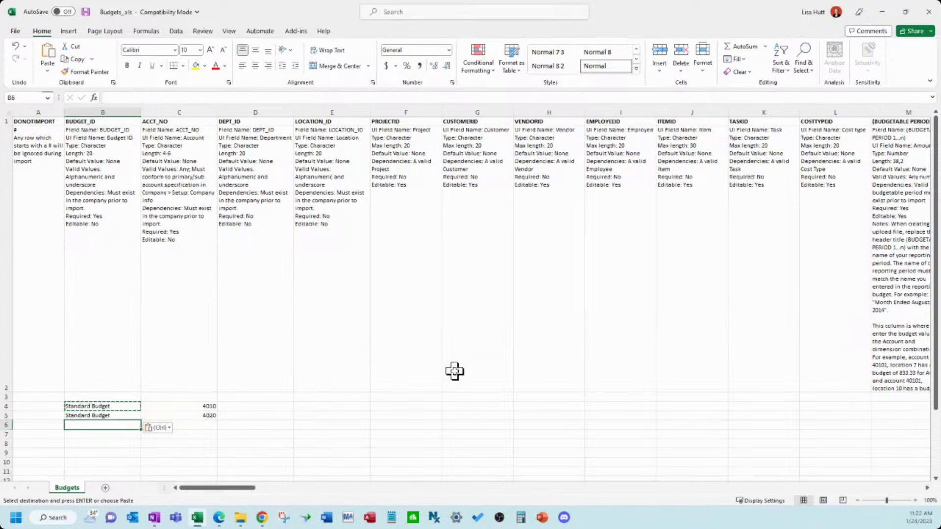
pyautogui.press('Down')
pyautogui.hotkey('ctrl', 'v')
# - Enter account number 4030 in cell C6, ending on location cell E4
pyautogui.press('Tab')
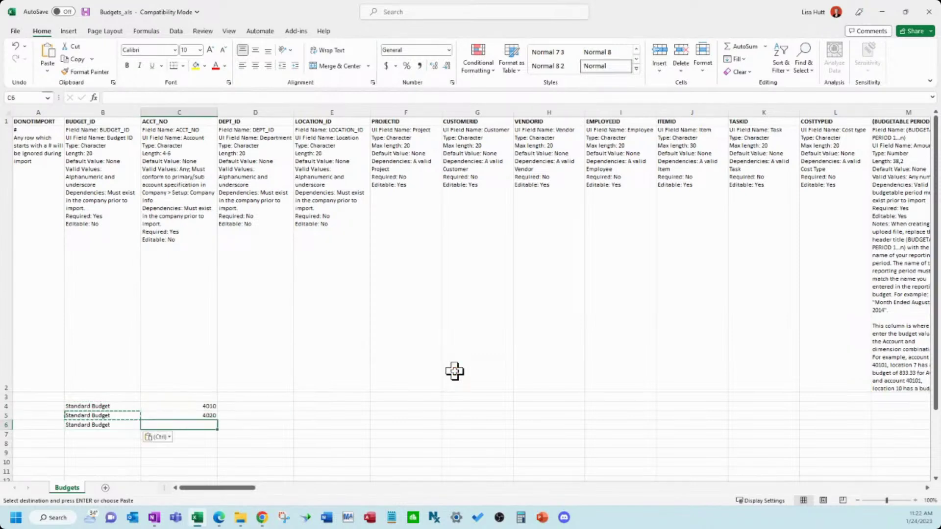
pyautogui.write('4030')
pyautogui.press('Return')
pyautogui.press('Up')
pyautogui.press('Up')
pyautogui.press('Right')
pyautogui.press('Up')
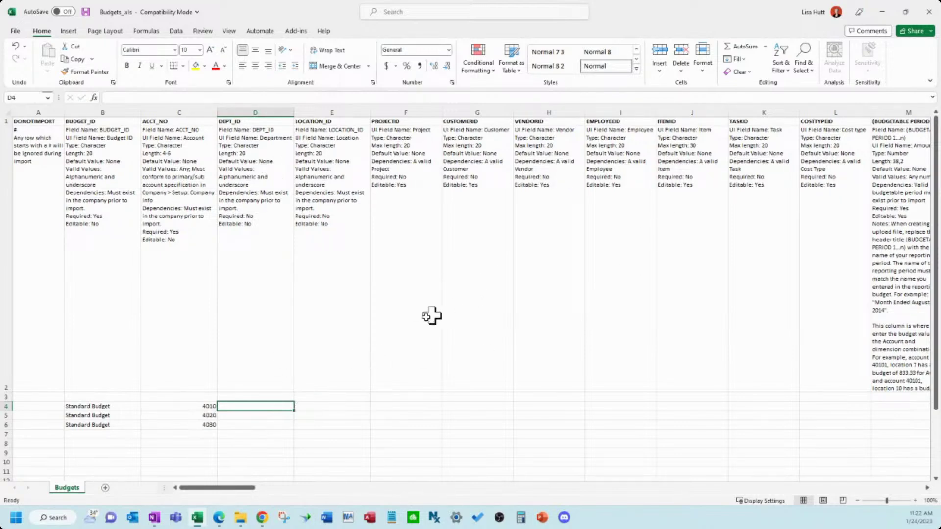
pyautogui.click(344, 410)
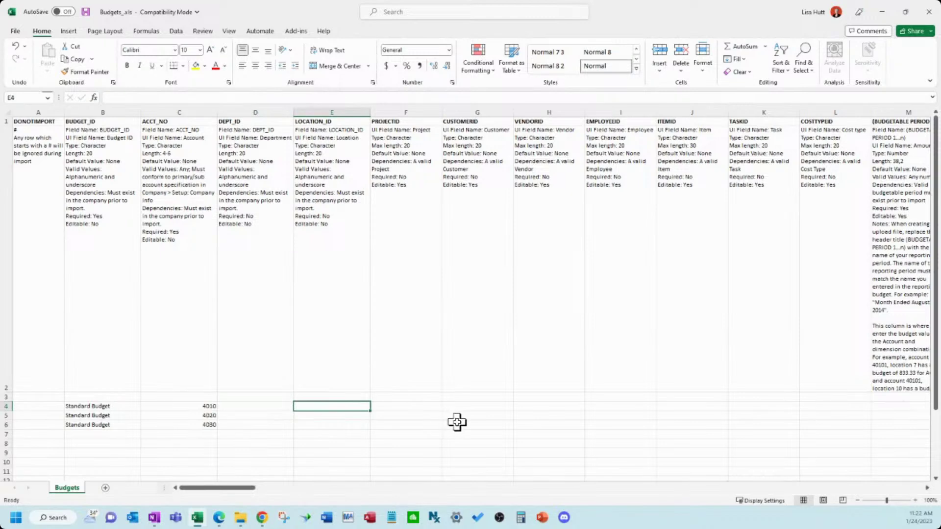
# - Check the TCG entity code in Intacct and enter TCG as location in E4, E5 and E6
pyautogui.hotkey('alt', 'Tab')
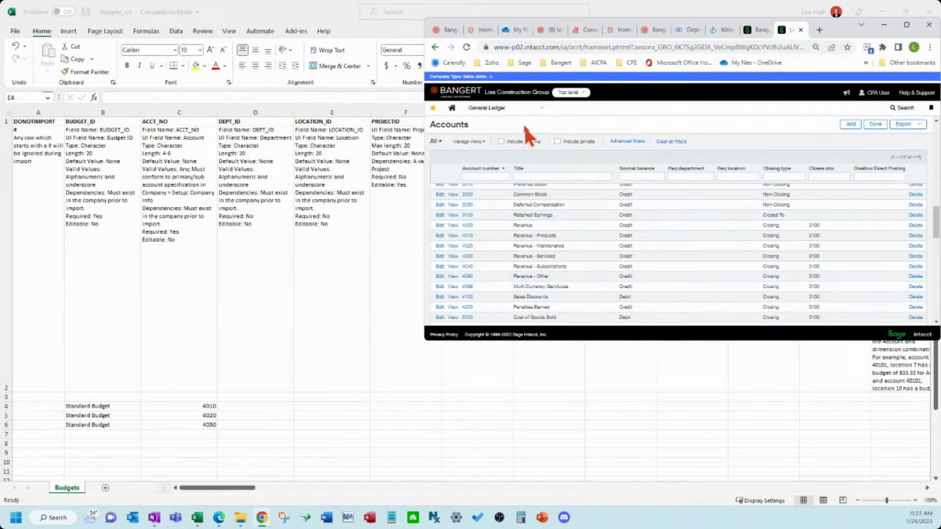
pyautogui.click(574, 94)
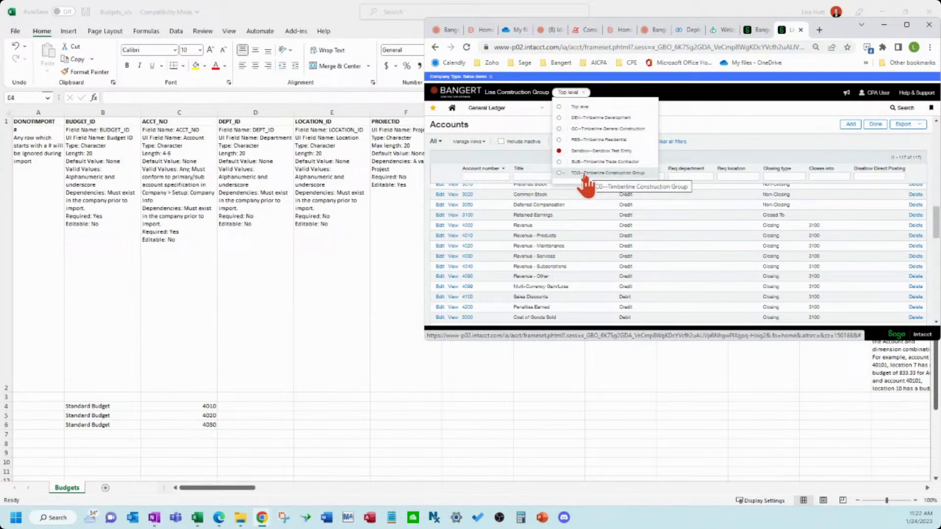
pyautogui.click(326, 409)
pyautogui.write('TCG')
pyautogui.press('Return')
pyautogui.write('TCG')
pyautogui.press('Return')
pyautogui.write('TCG')
pyautogui.press('Tab')
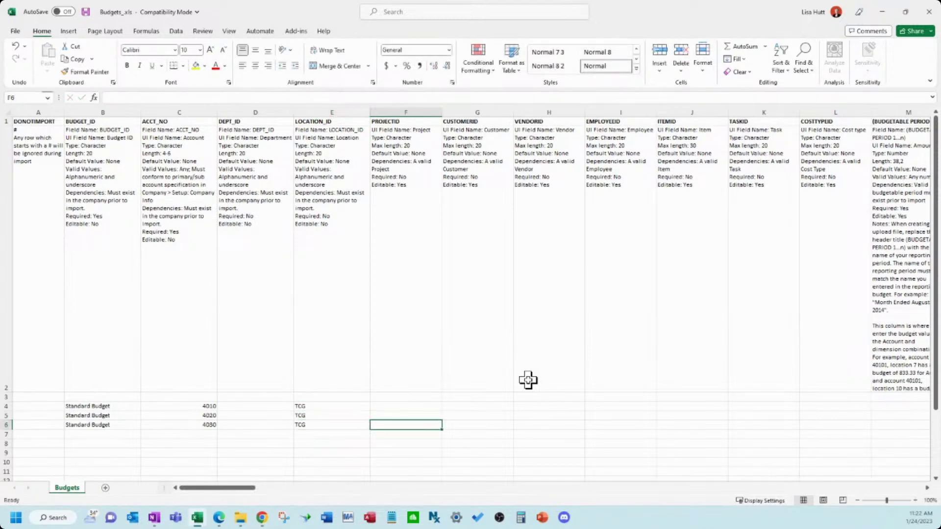
# - Move across row 4's empty optional columns to the COSTTYPEID column
pyautogui.press('Up')
pyautogui.press('Up')
pyautogui.press('Right')
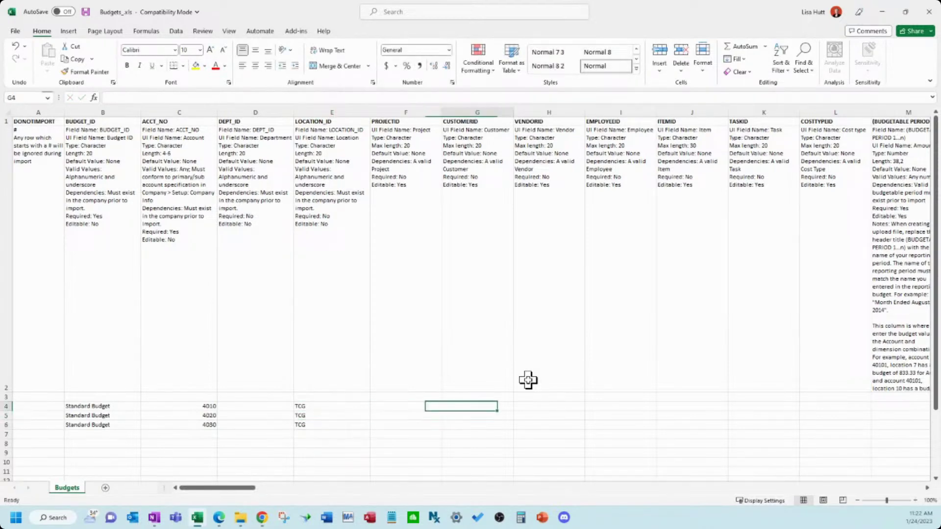
pyautogui.press('Right')
pyautogui.press('Right')
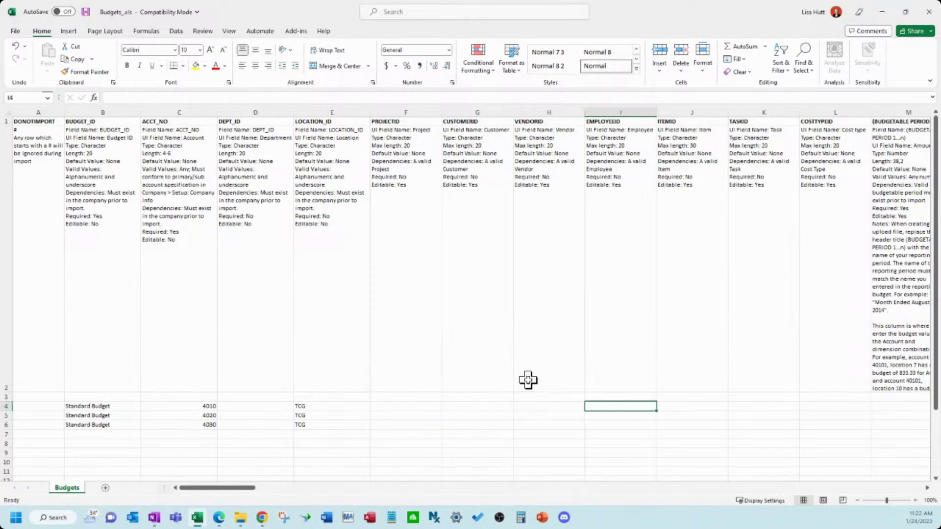
pyautogui.press('Right')
pyautogui.press('Right')
pyautogui.press('Right')
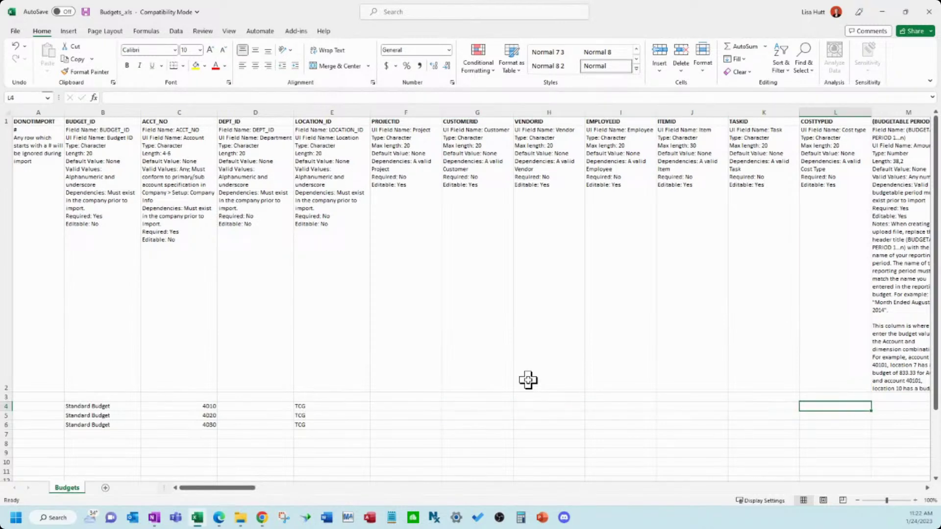
pyautogui.press('Right')
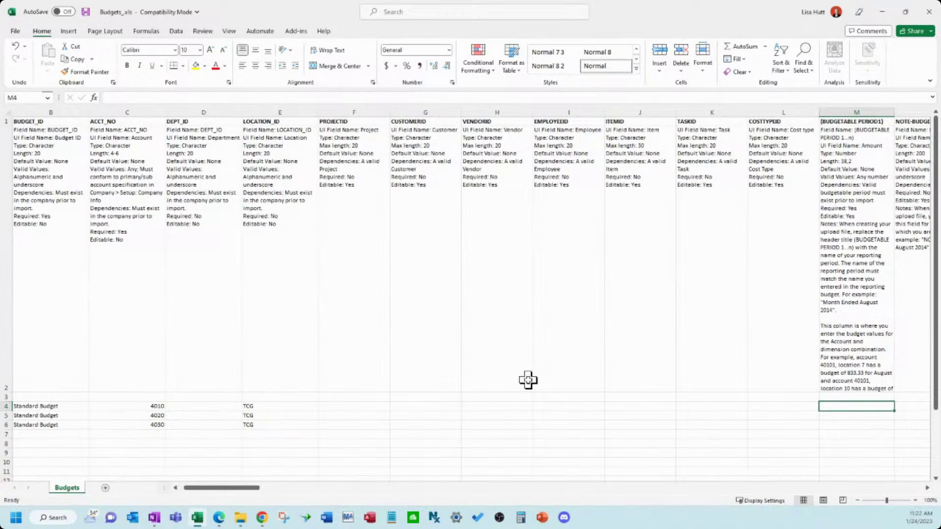
pyautogui.click(766, 112)
pyautogui.moveTo(766, 112); pyautogui.dragTo(367, 109)
pyautogui.rightClick(366, 106)
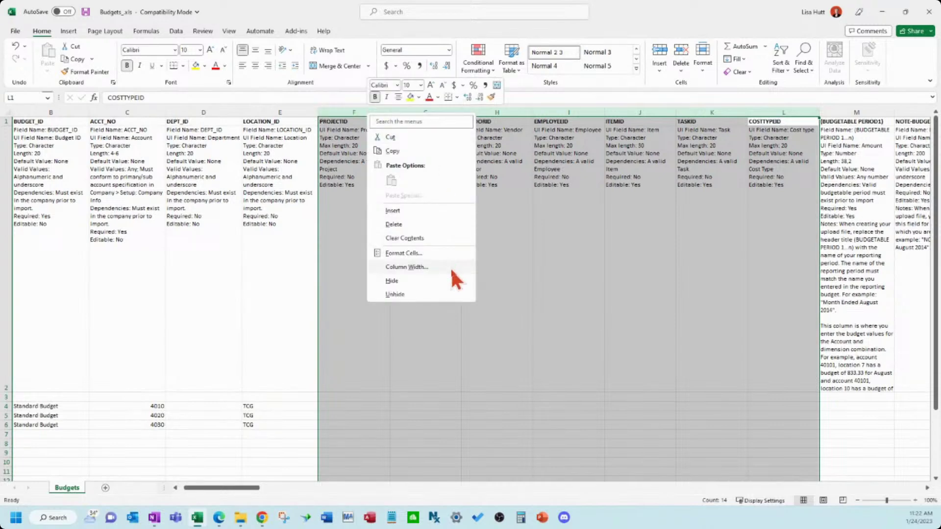
pyautogui.click(452, 282)
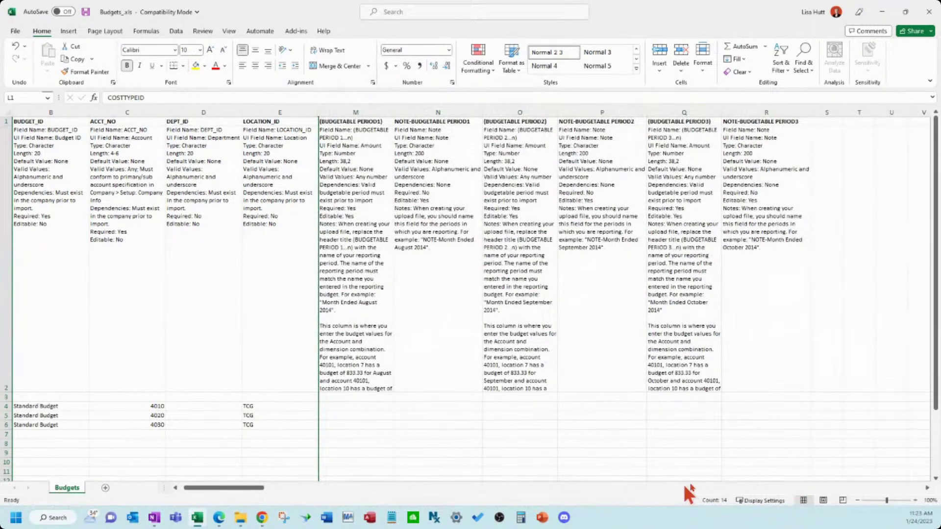
pyautogui.click(372, 443)
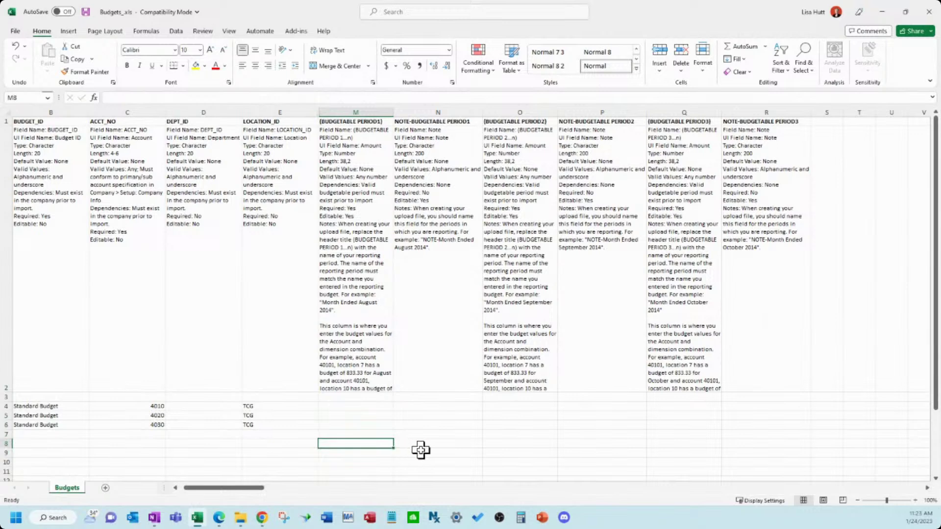
pyautogui.press('Left')
pyautogui.press('Left')
pyautogui.press('Left')
pyautogui.press('Left')
pyautogui.press('Left')
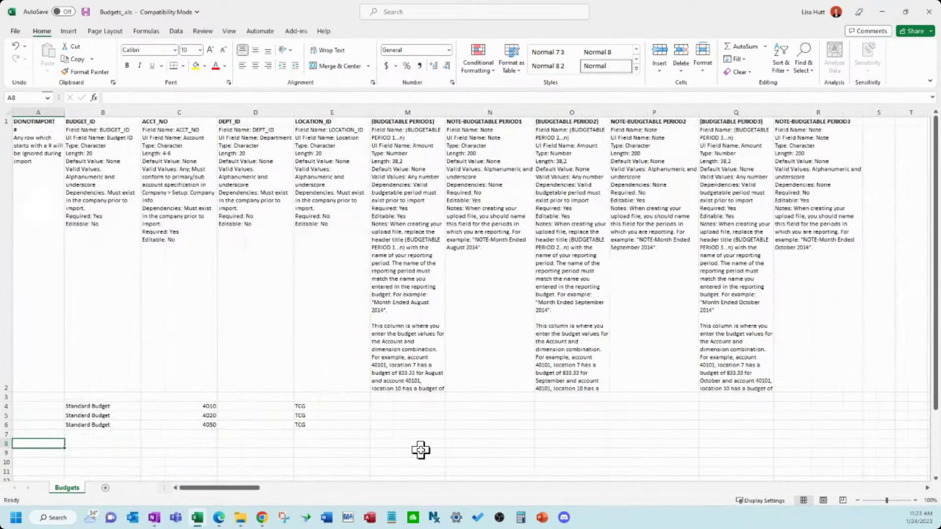
pyautogui.press('Up')
pyautogui.press('Right')
pyautogui.press('Right')
pyautogui.press('Right')
pyautogui.press('Up')
pyautogui.press('Right')
pyautogui.press('Right')
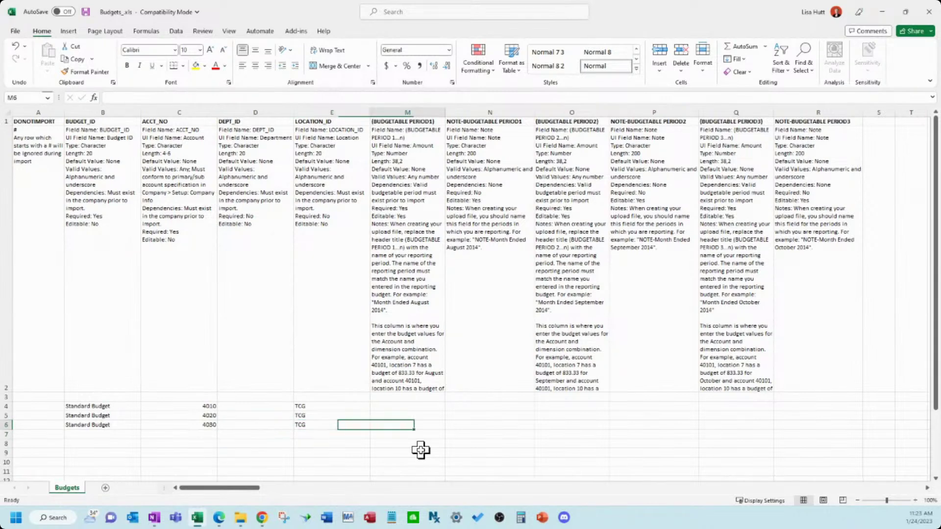
pyautogui.press('Right')
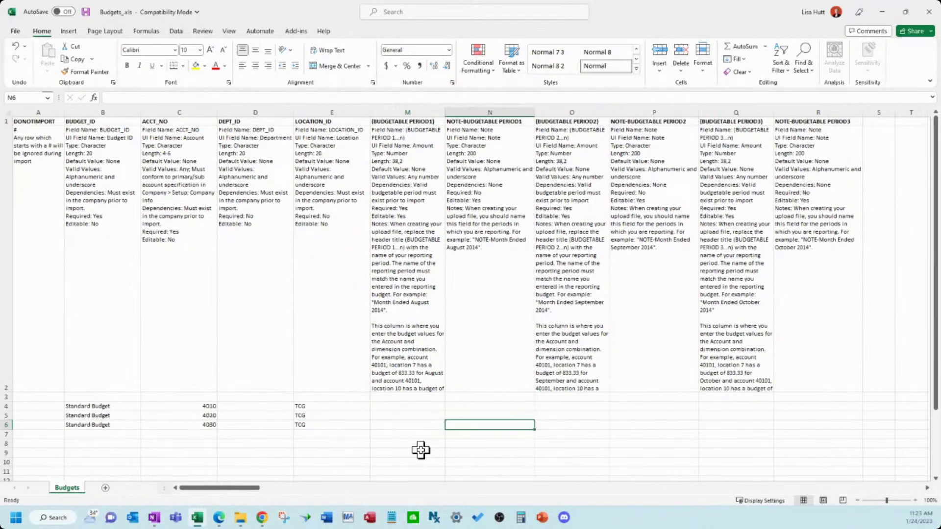
pyautogui.press('Left')
pyautogui.press('Up')
pyautogui.press('Up')
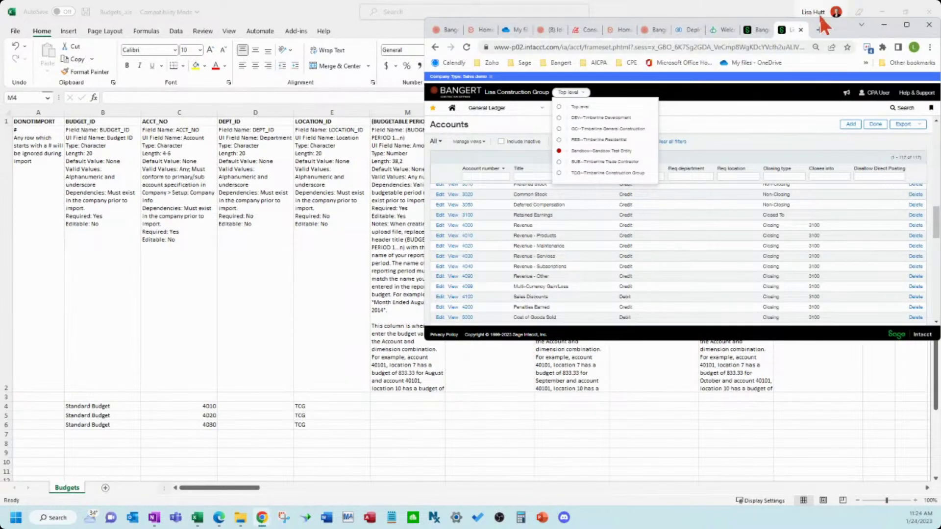
# - Drag the Sage Intacct window aside to uncover the Excel budget template
pyautogui.moveTo(853, 30); pyautogui.dragTo(940, 41)
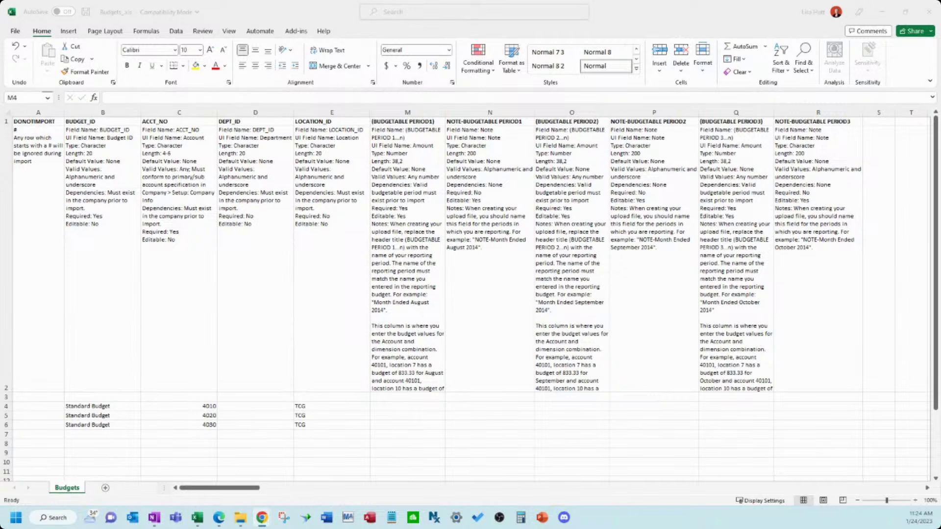
# - Enter 1000 for periods 1, 2 and 3 of account 4010
pyautogui.click(414, 407)
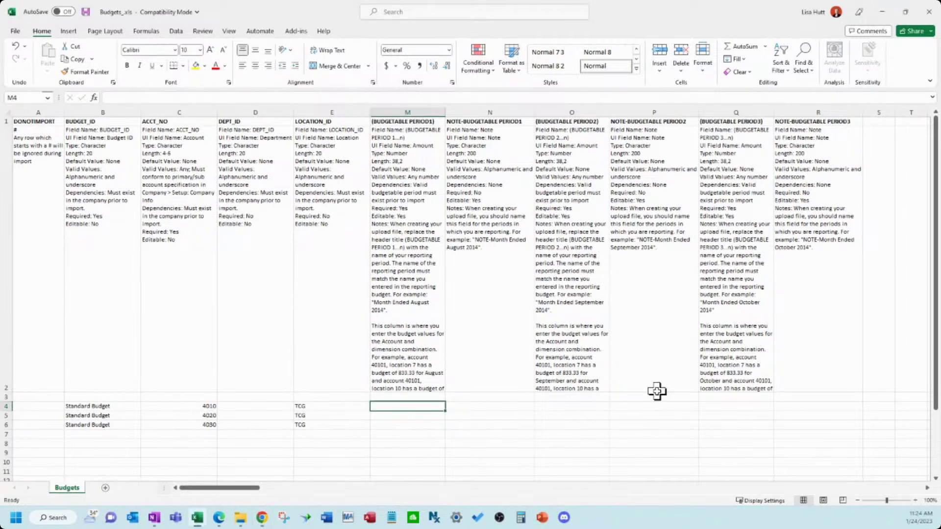
pyautogui.write('1000')
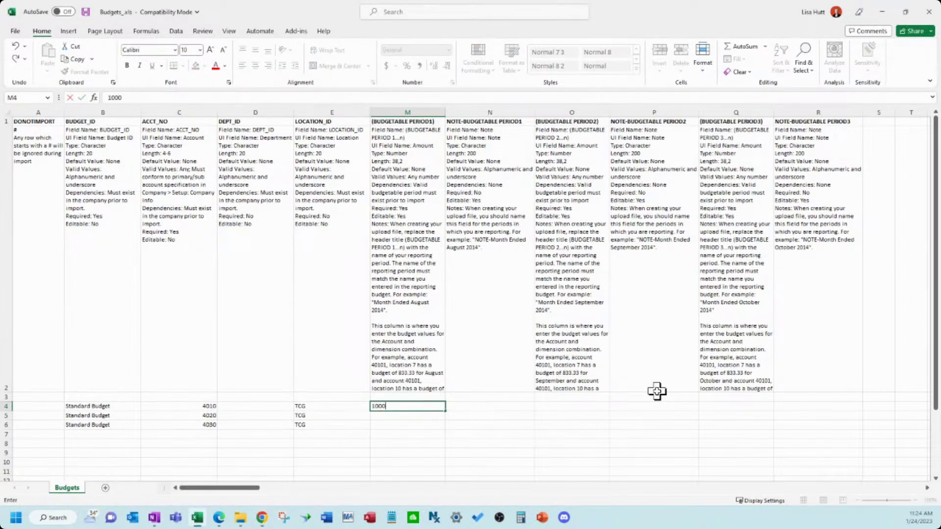
pyautogui.press('Return')
pyautogui.press('Up')
pyautogui.press('Right')
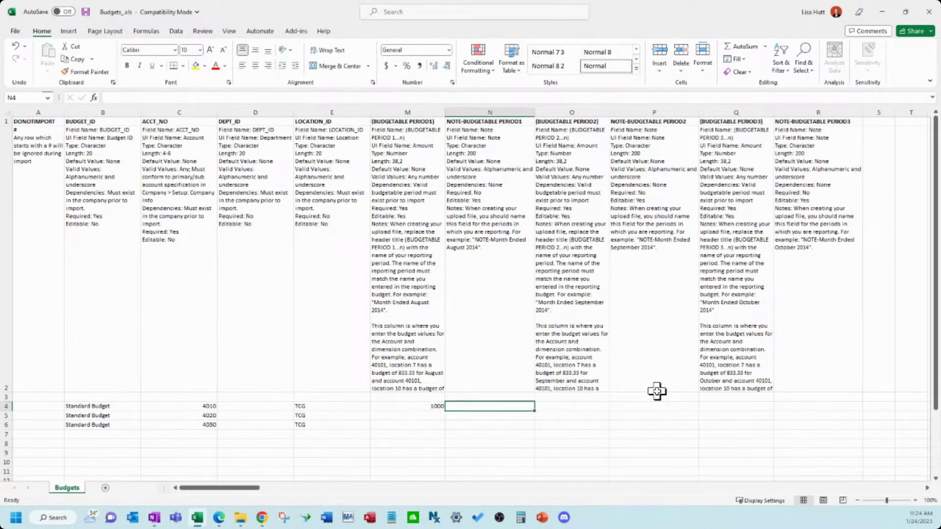
pyautogui.press('Right')
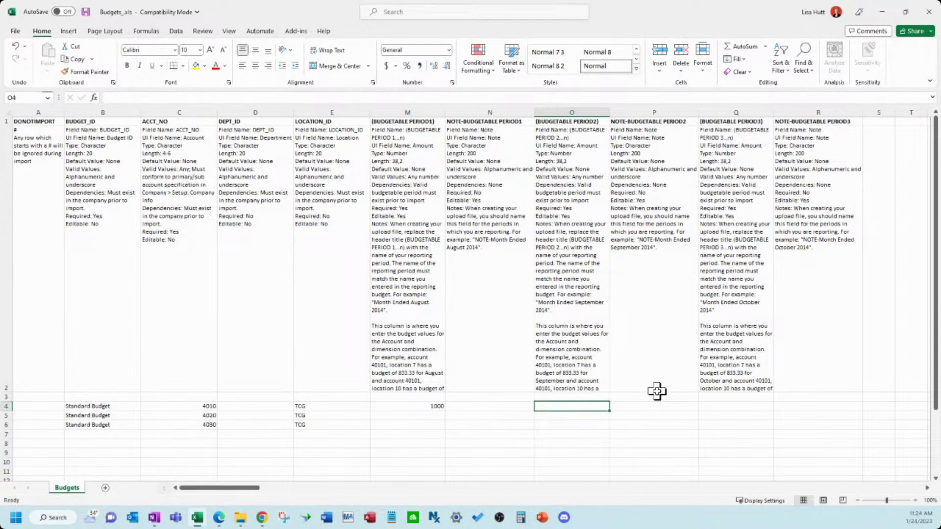
pyautogui.write('1000')
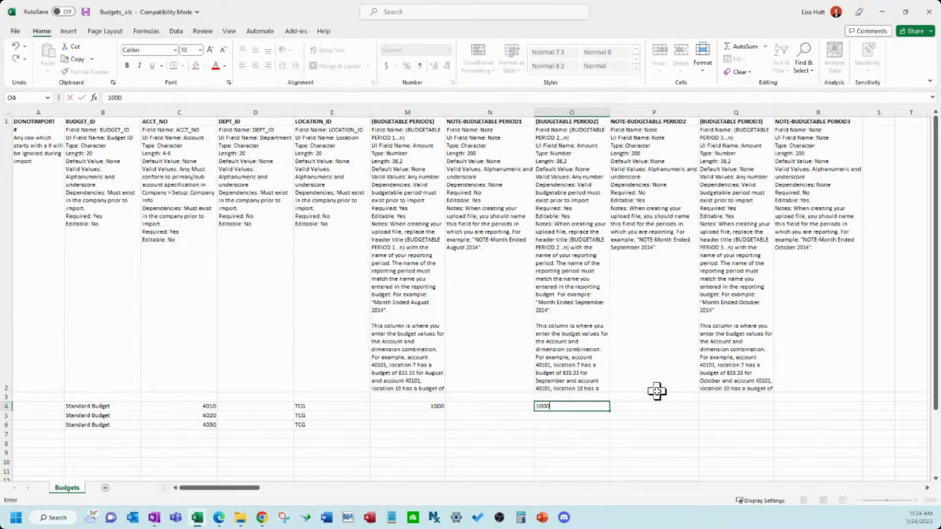
pyautogui.press('Tab')
pyautogui.press('Tab')
pyautogui.write('1000')
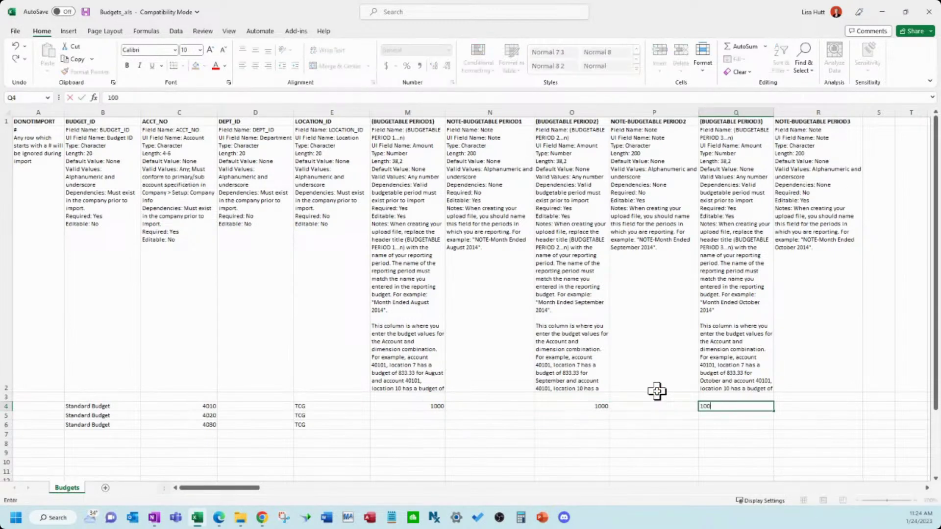
pyautogui.press('Return')
# - Enter 2500, 2500 and 3000 for periods 1–3 of account 4020
pyautogui.press('Left')
pyautogui.press('Left')
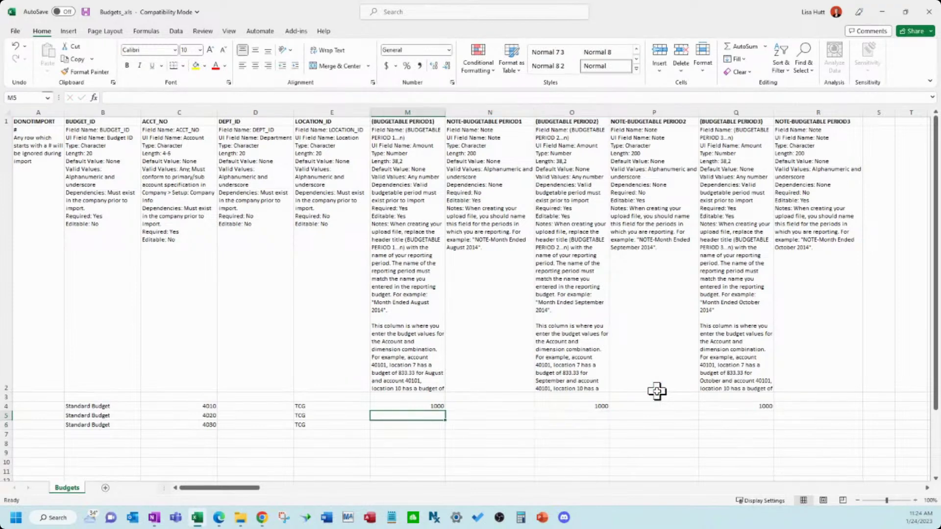
pyautogui.write('2500')
pyautogui.press('Tab')
pyautogui.press('Tab')
pyautogui.write('2500')
pyautogui.press('Tab')
pyautogui.press('Tab')
pyautogui.write('3000')
pyautogui.press('Return')
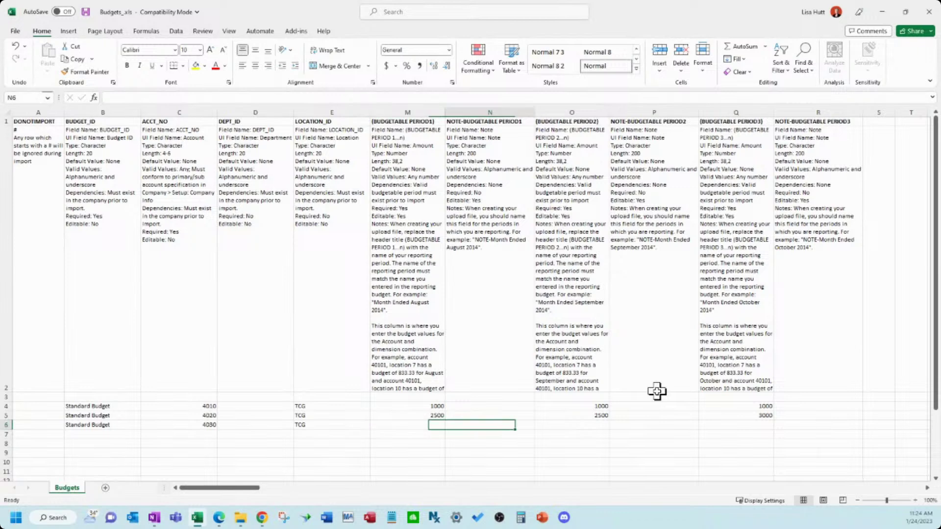
# - Enter 4500, 5000 and 5500 for periods 1–3 of account 4030, then return to the browser
pyautogui.write('4500')
pyautogui.press('Tab')
pyautogui.press('Tab')
pyautogui.write('5000')
pyautogui.press('Tab')
pyautogui.press('Tab')
pyautogui.write('5500')
pyautogui.press('Return')
pyautogui.press('Up')
pyautogui.press('Right')
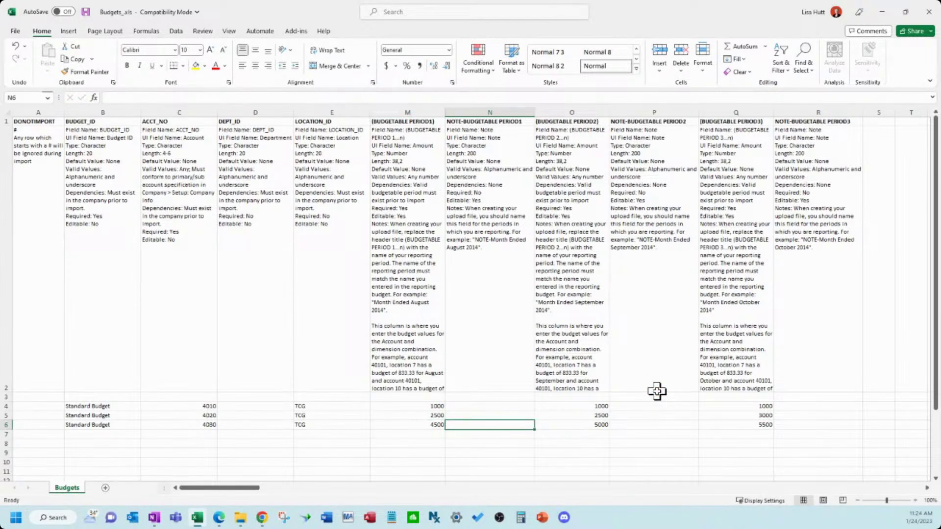
pyautogui.hotkey('alt', 'Tab')
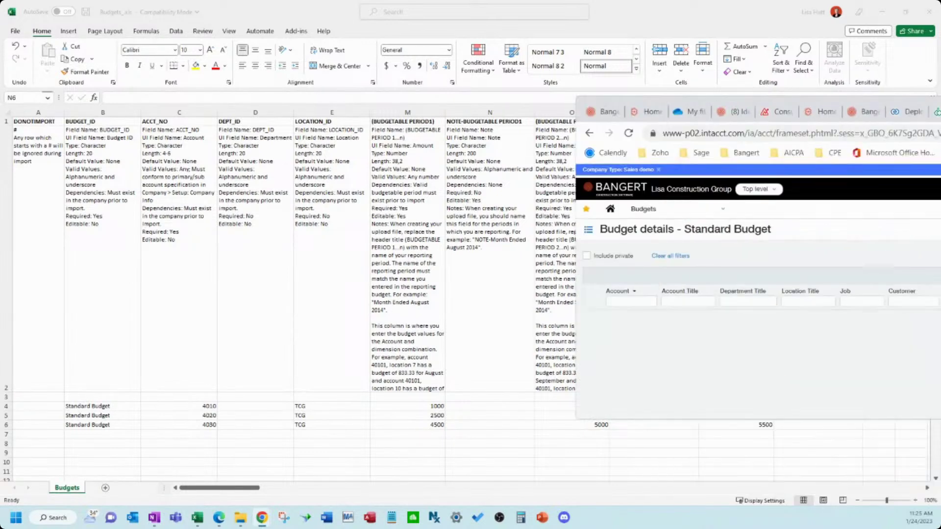
# - Bring Sage Intacct back to the front and open the Standard Budget's details from the Budgets repository
pyautogui.moveTo(940, 91); pyautogui.dragTo(766, 61)
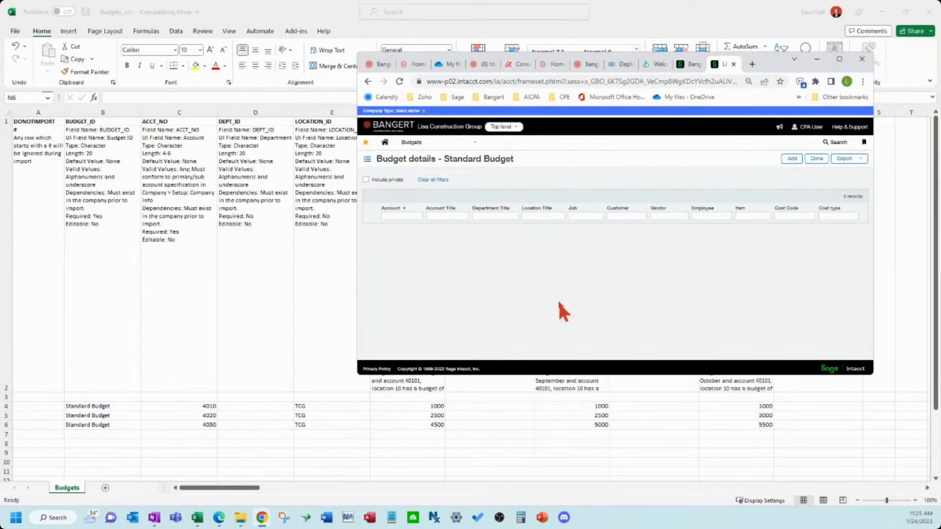
pyautogui.click(495, 425)
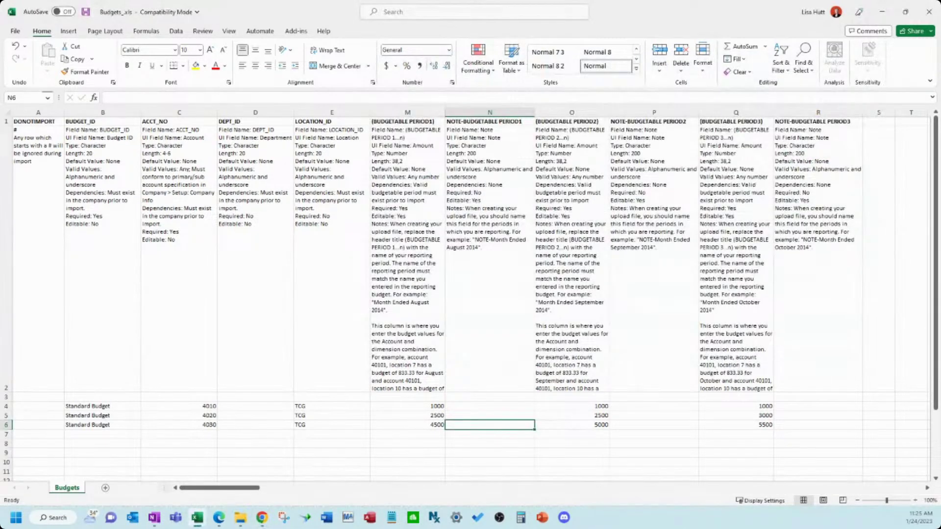
pyautogui.hotkey('alt', 'Tab')
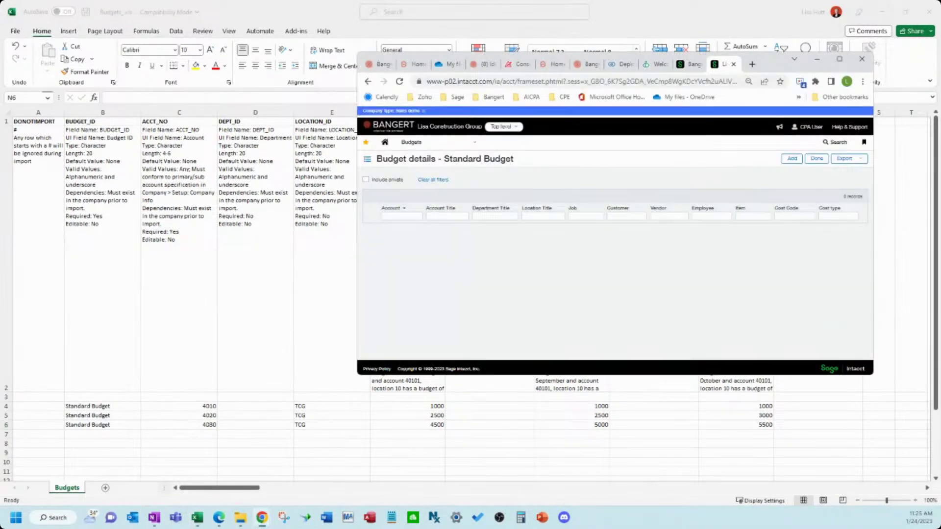
pyautogui.click(422, 143)
pyautogui.click(530, 204)
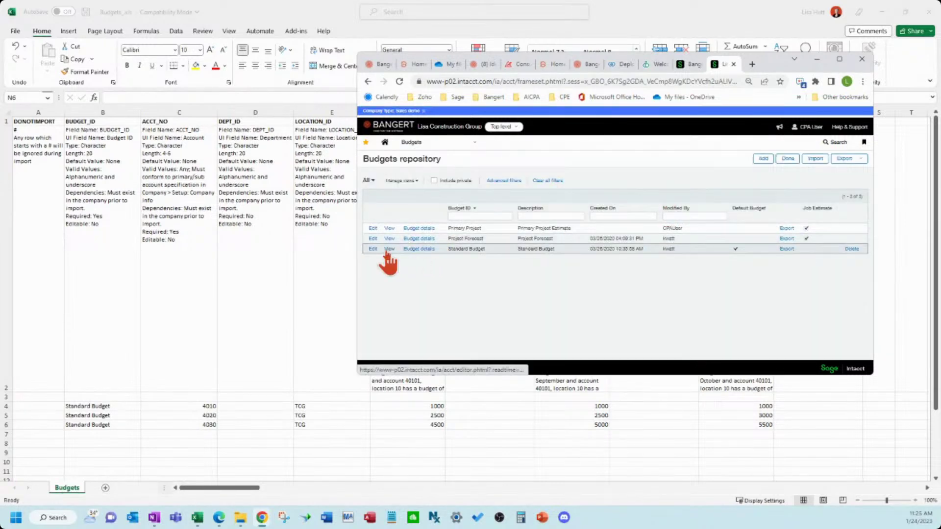
pyautogui.click(417, 249)
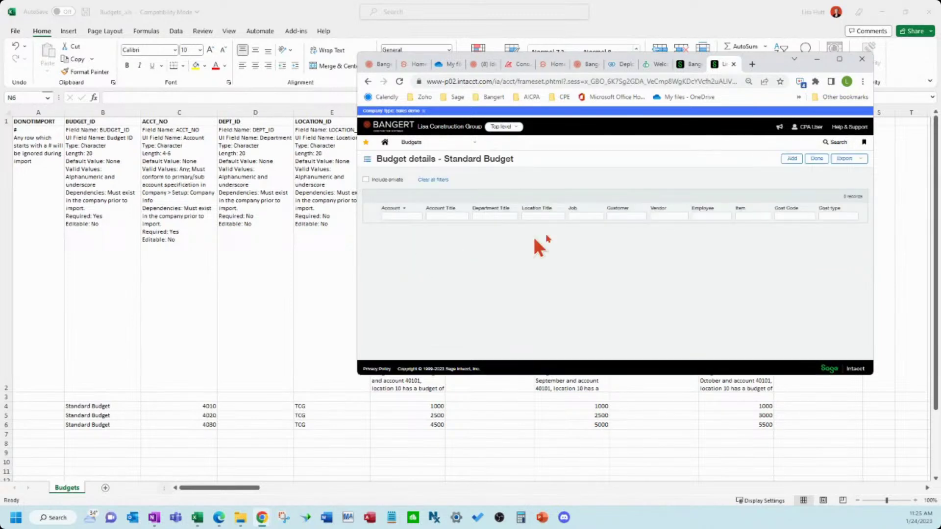
# - Add a budget line for account 4040 Revenue - Subscriptions at location TCG Timberline Construction Group
pyautogui.click(793, 160)
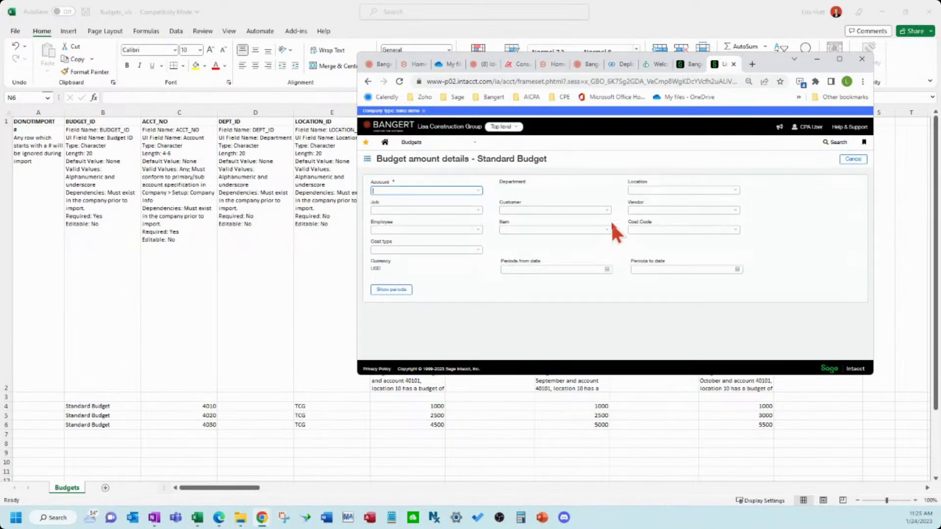
pyautogui.click(478, 194)
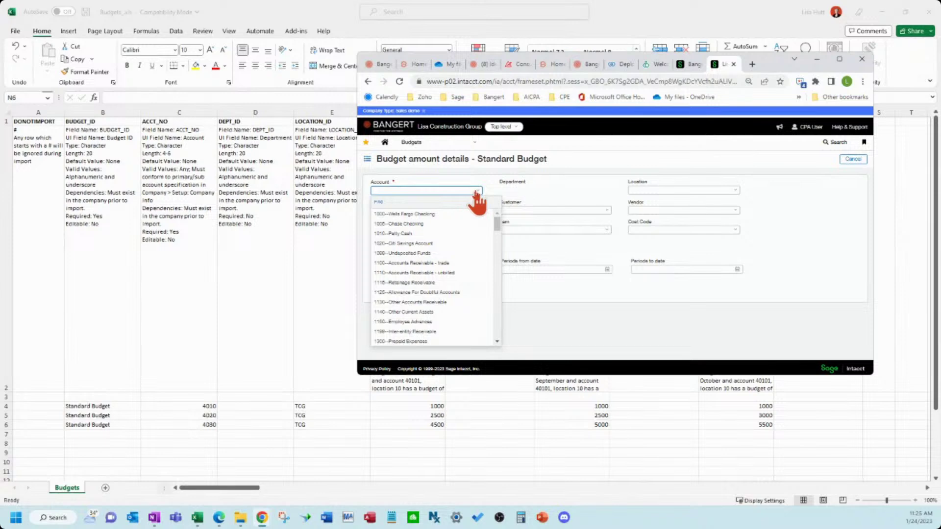
pyautogui.write('4')
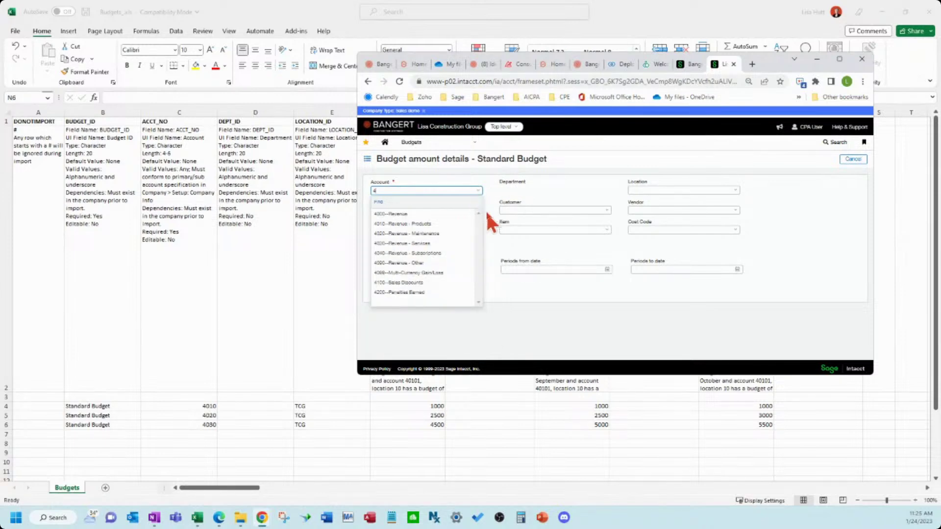
pyautogui.click(421, 253)
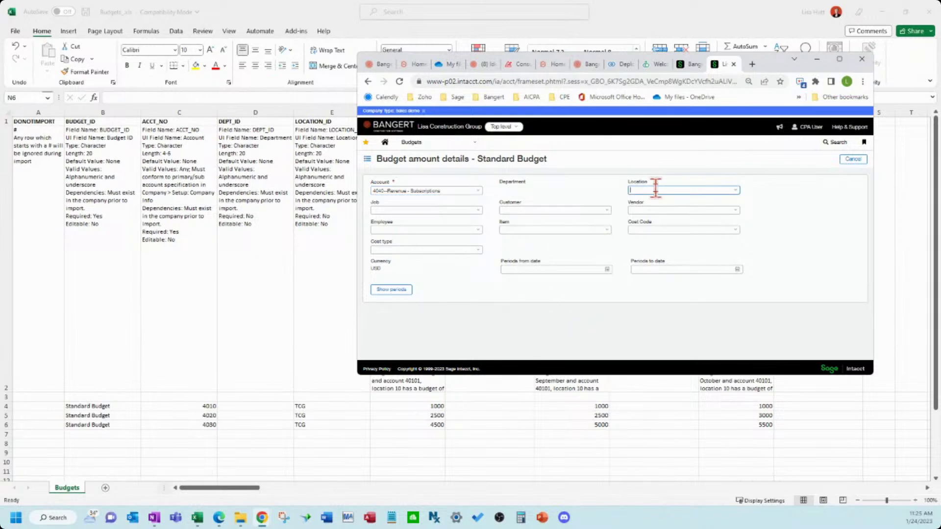
pyautogui.click(735, 190)
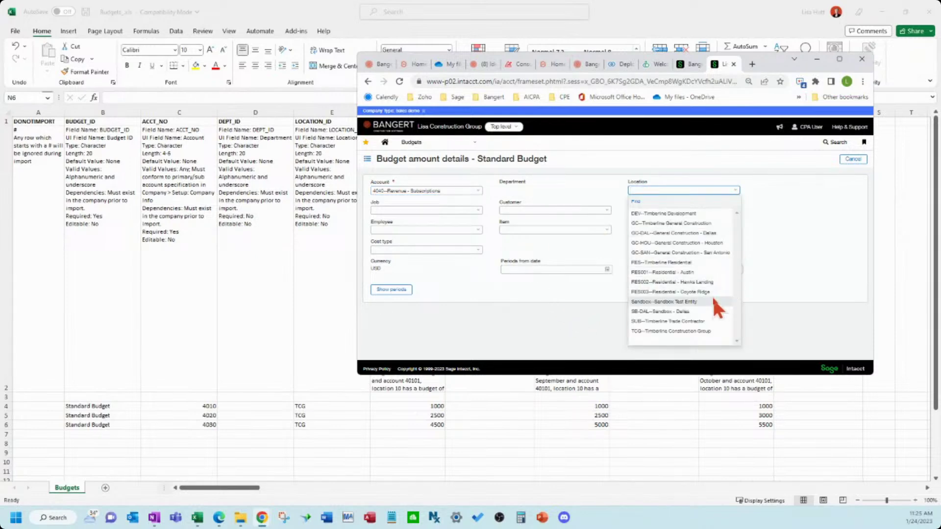
pyautogui.click(708, 330)
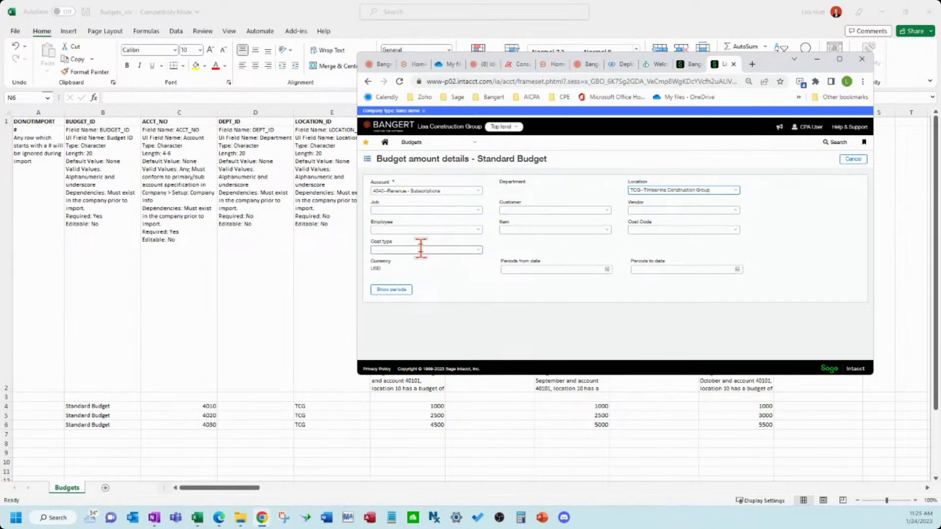
# - Enter the September–December 2022 budget amounts for account 4040 in the periods table
pyautogui.click(391, 289)
pyautogui.scroll(-8, 583, 299)
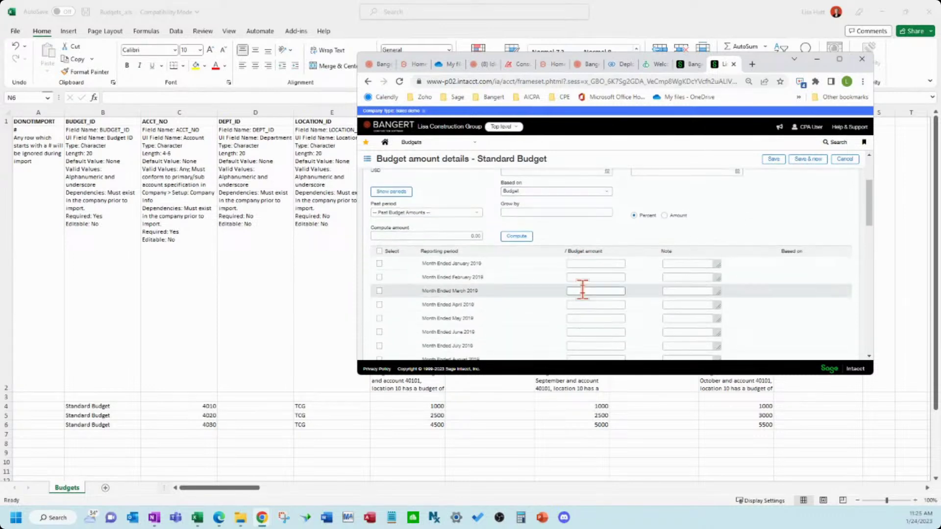
pyautogui.scroll(-6, 586, 277)
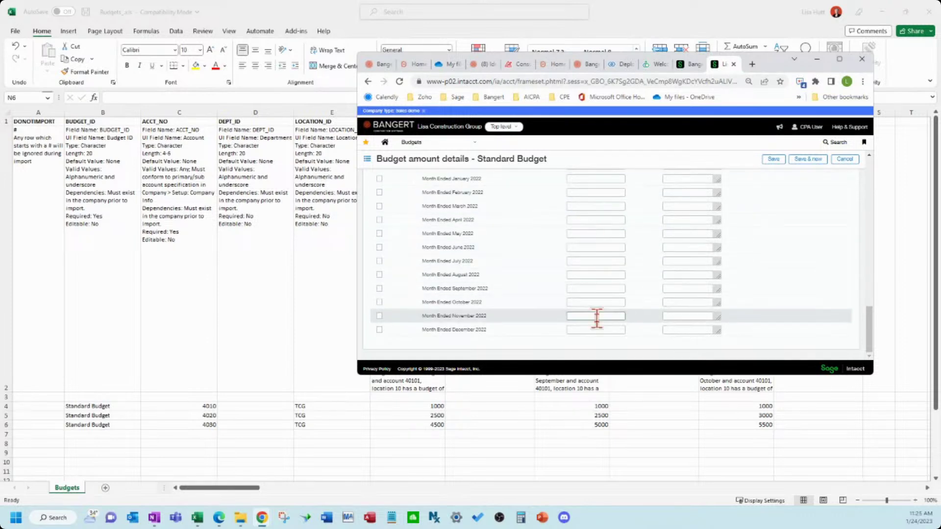
pyautogui.click(603, 289)
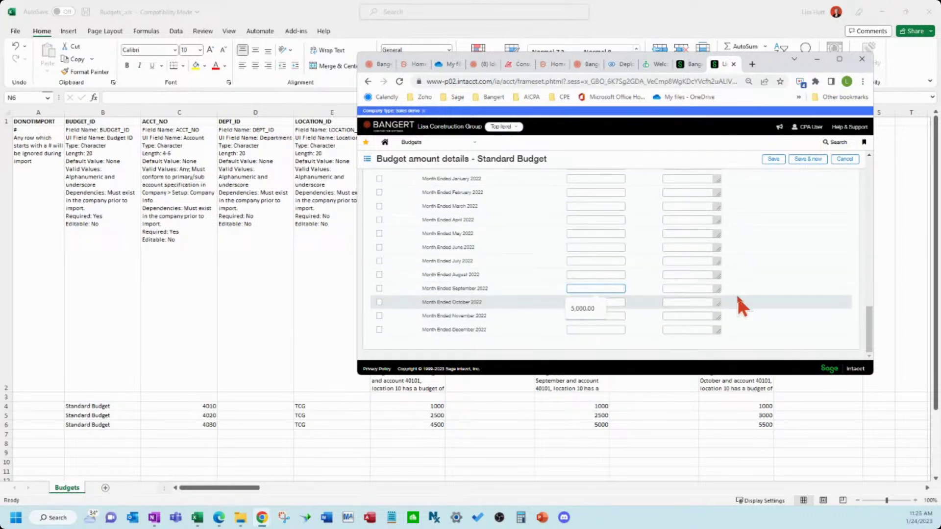
pyautogui.write('16000')
pyautogui.click(610, 301)
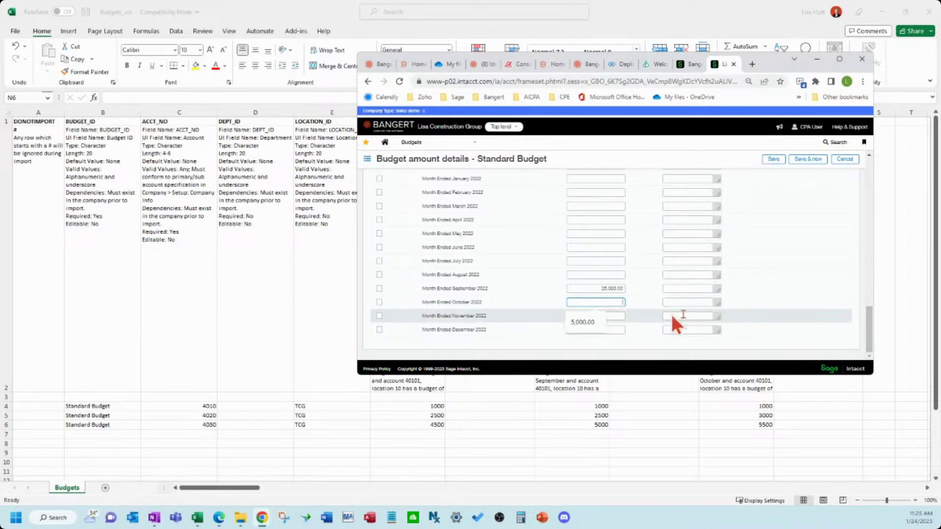
pyautogui.write('5,000')
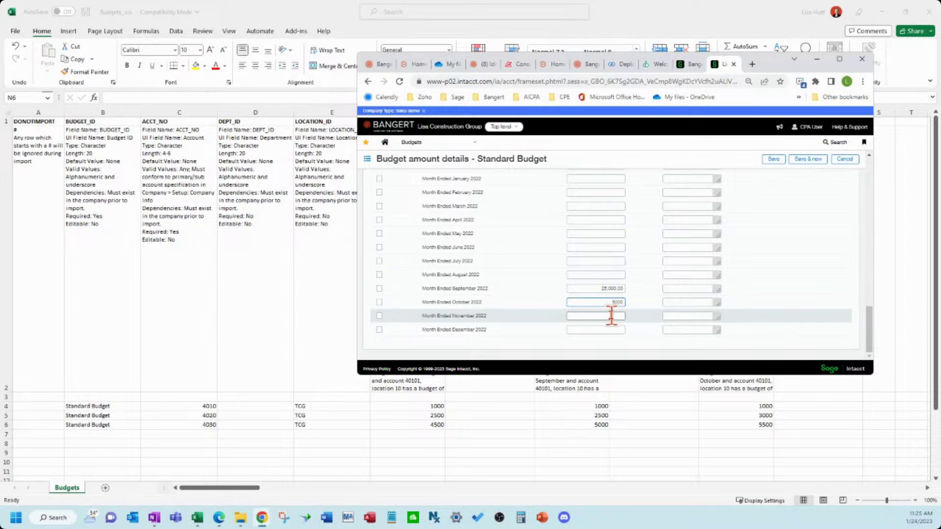
pyautogui.click(610, 316)
pyautogui.write('60')
pyautogui.click(601, 330)
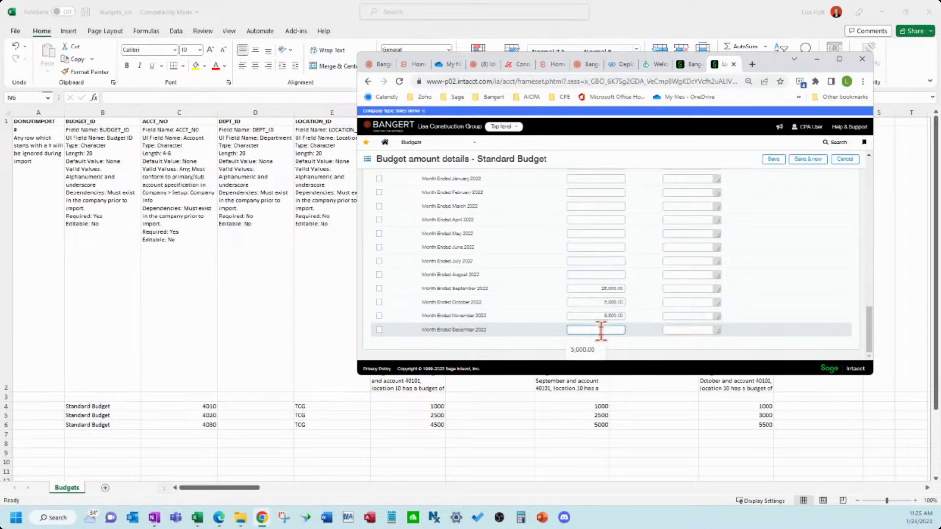
pyautogui.write('35000')
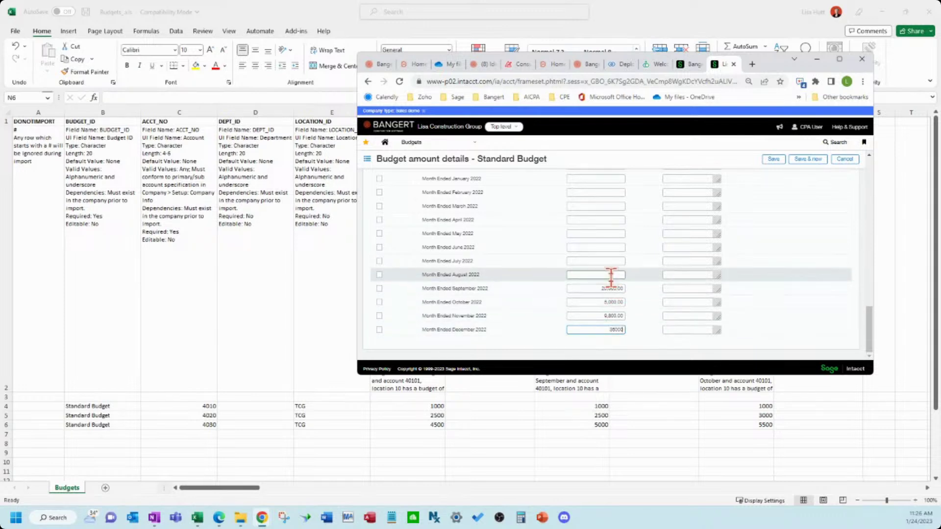
pyautogui.click(611, 288)
# - Tick the September, October, November and December 2022 period rows
pyautogui.scroll(10, 687, 272)
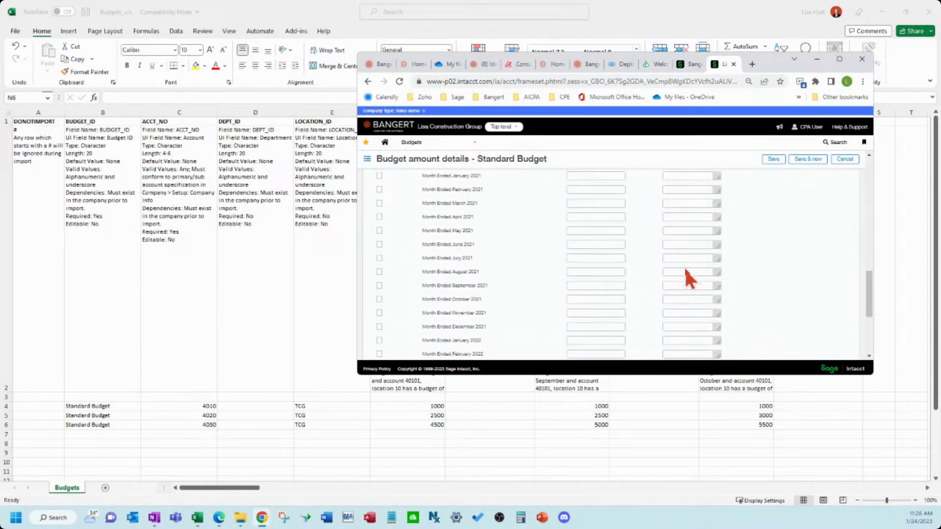
pyautogui.scroll(5, 686, 273)
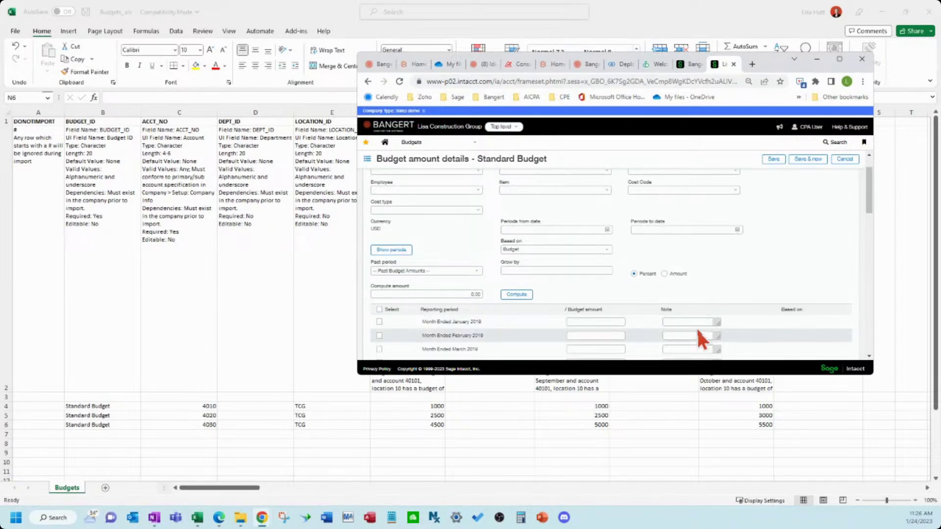
pyautogui.scroll(-7, 698, 334)
pyautogui.scroll(-6, 696, 333)
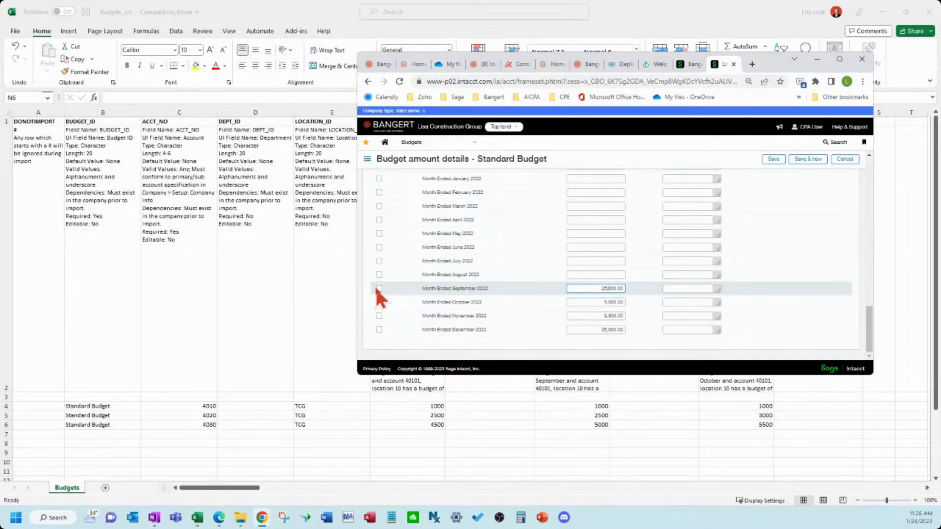
pyautogui.click(379, 302)
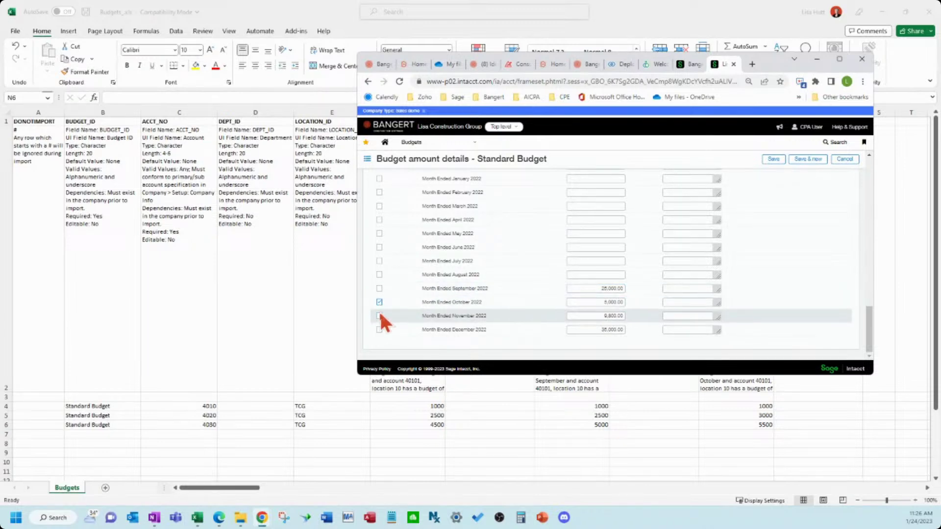
pyautogui.click(379, 316)
pyautogui.click(380, 330)
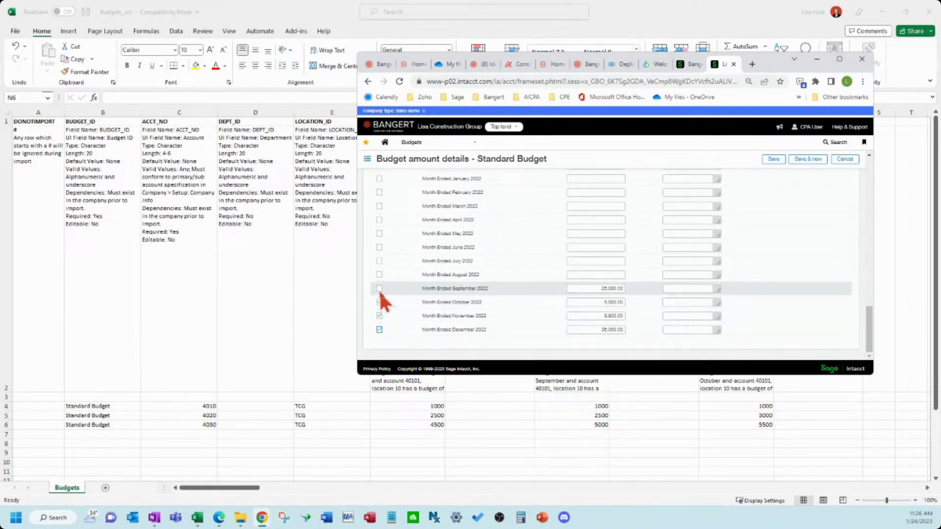
pyautogui.click(379, 288)
pyautogui.scroll(15, 715, 275)
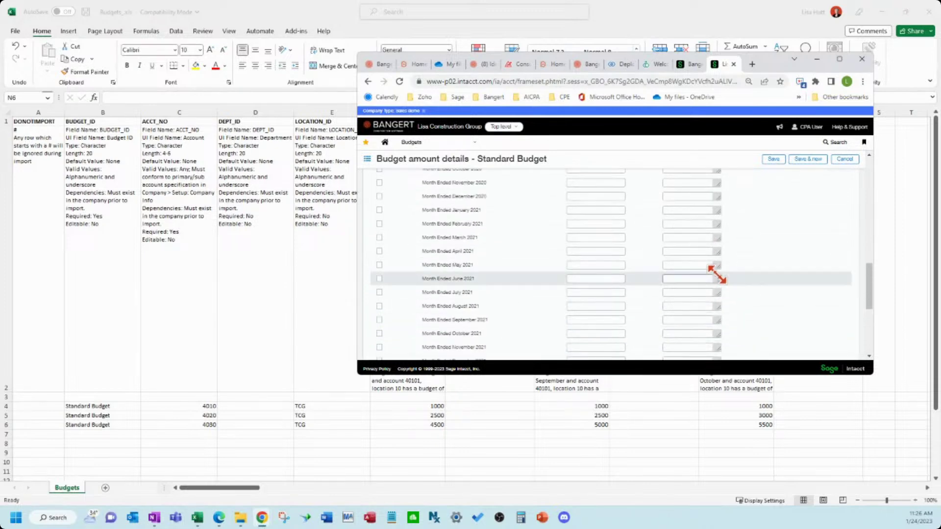
pyautogui.scroll(4, 715, 275)
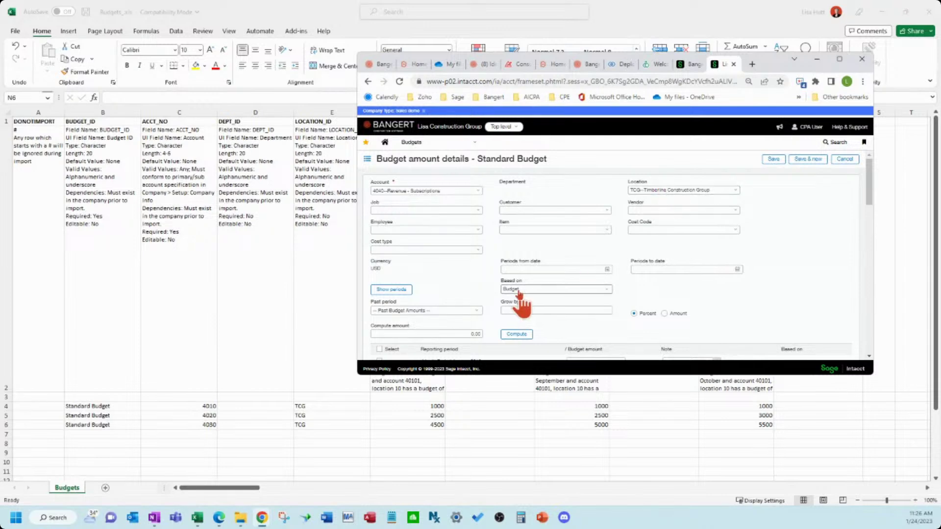
# - Review the entered amounts and save the 4040 Standard Budget line
pyautogui.click(518, 269)
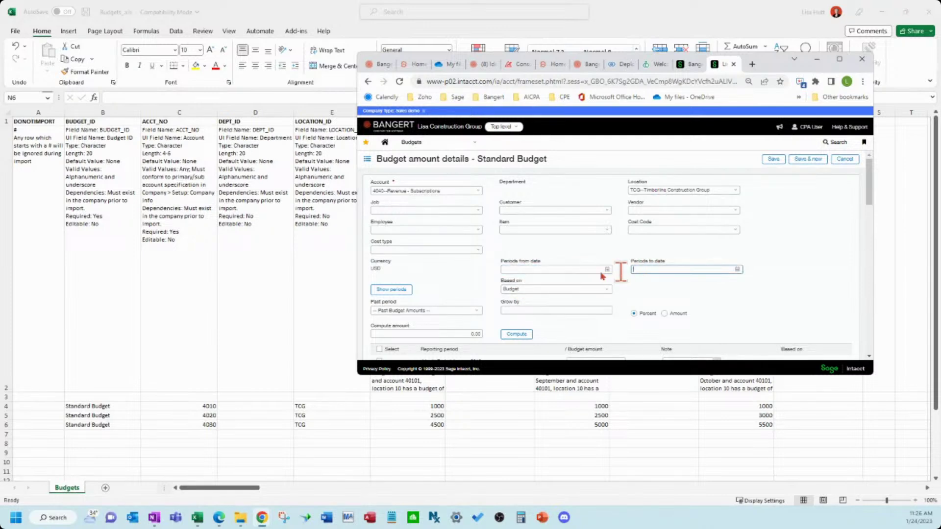
pyautogui.scroll(-1, 632, 304)
pyautogui.scroll(-1, 632, 304)
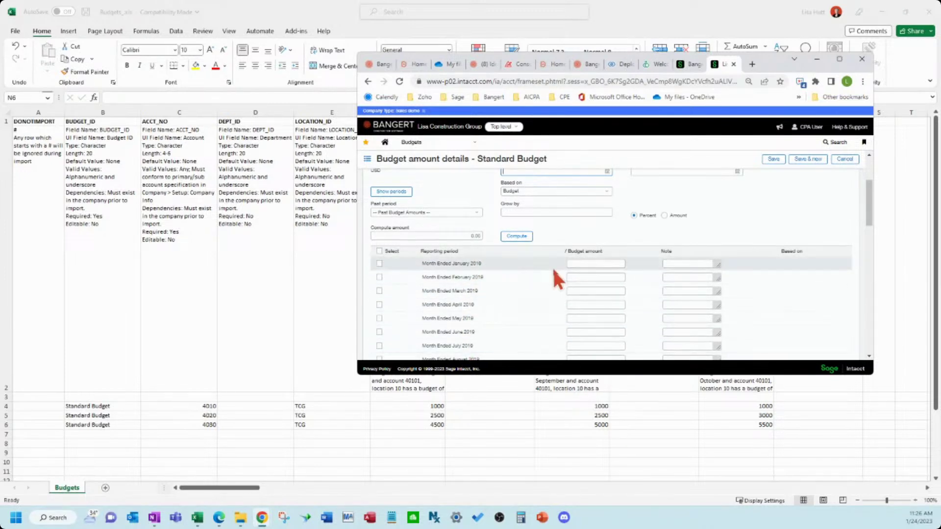
pyautogui.scroll(2, 598, 275)
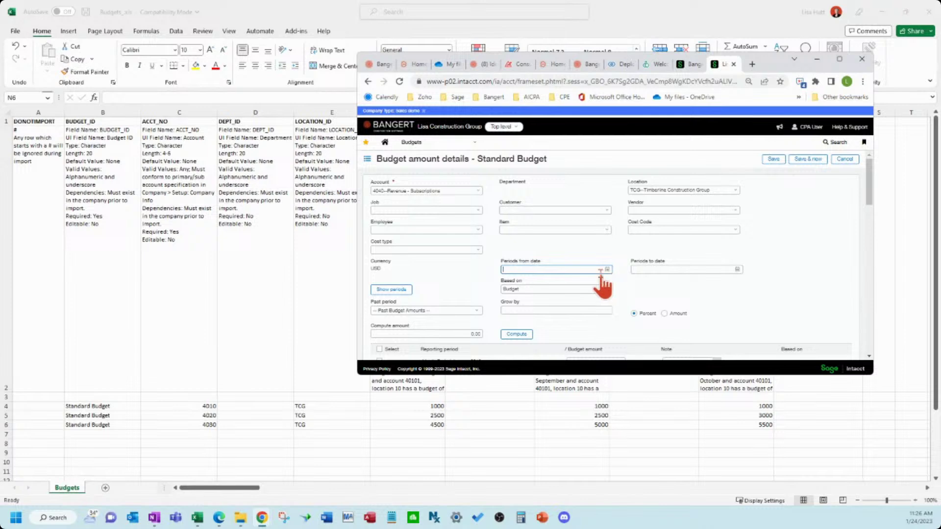
pyautogui.scroll(-2, 654, 282)
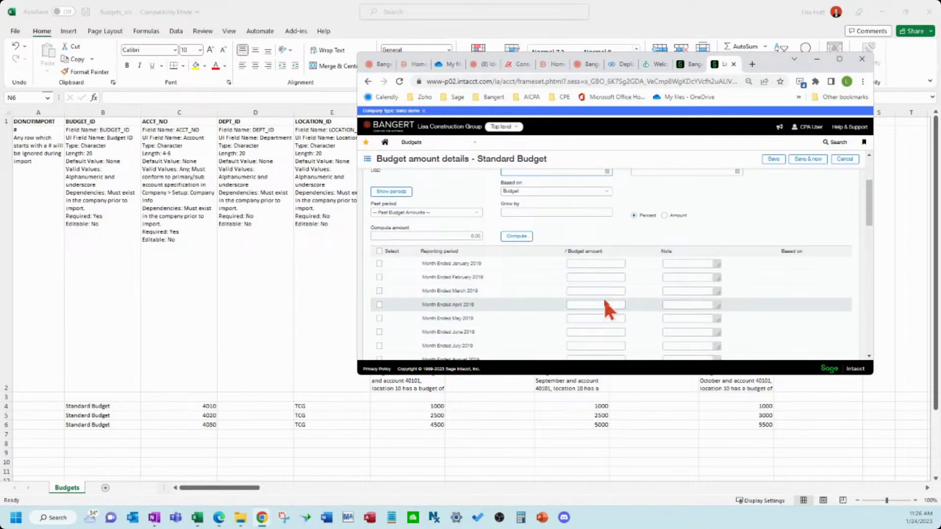
pyautogui.scroll(1, 607, 308)
pyautogui.scroll(1, 604, 260)
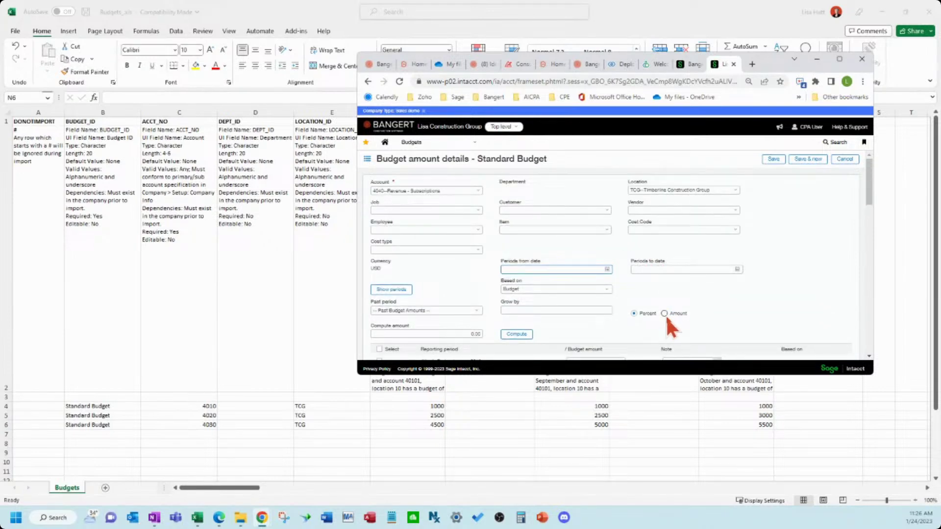
pyautogui.click(773, 160)
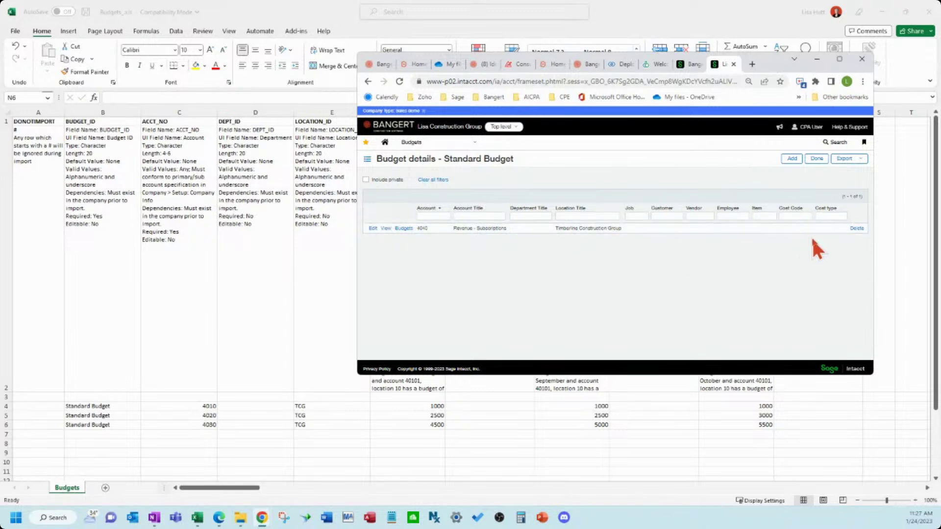
# - View the saved 4040 line and check its September–December 2022 period amounts
pyautogui.click(386, 229)
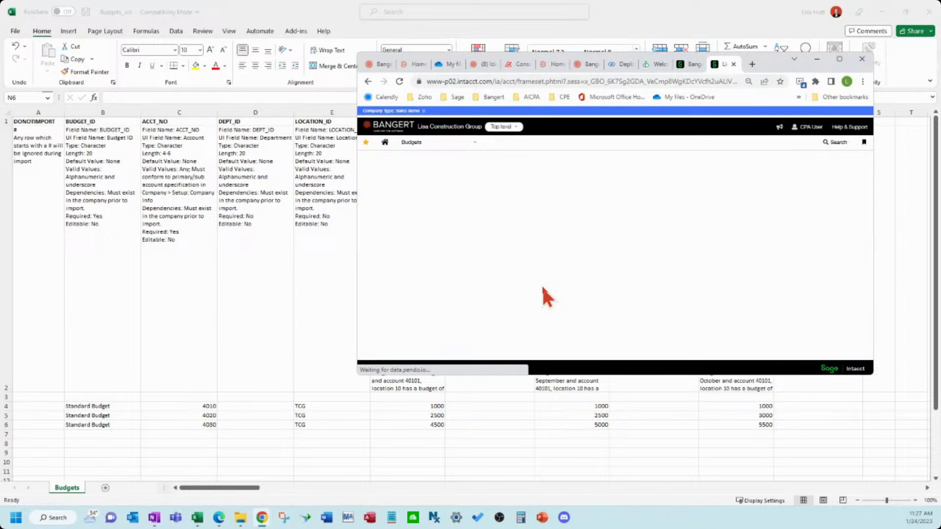
pyautogui.scroll(-5, 570, 299)
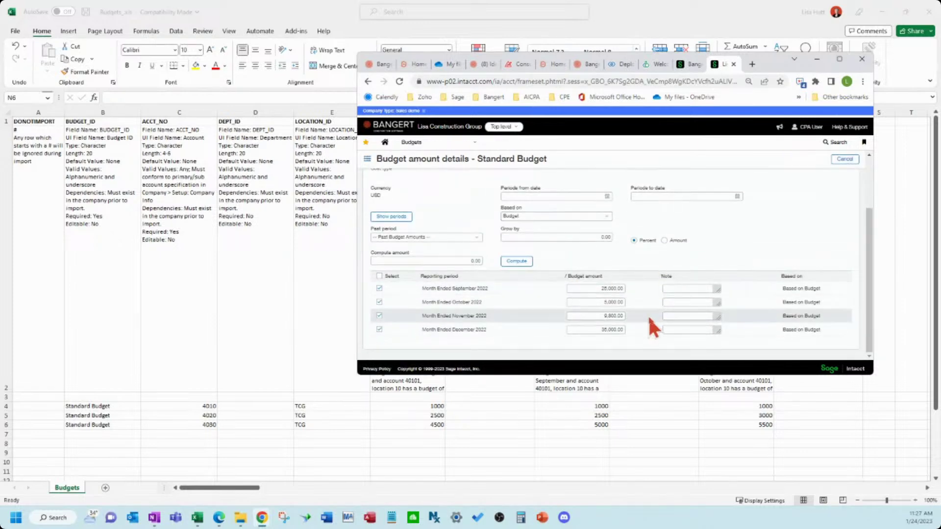
pyautogui.scroll(3, 648, 316)
# - Set up the Budget report from Month Ended August 2022 to Month Ended December 2022
pyautogui.click(426, 145)
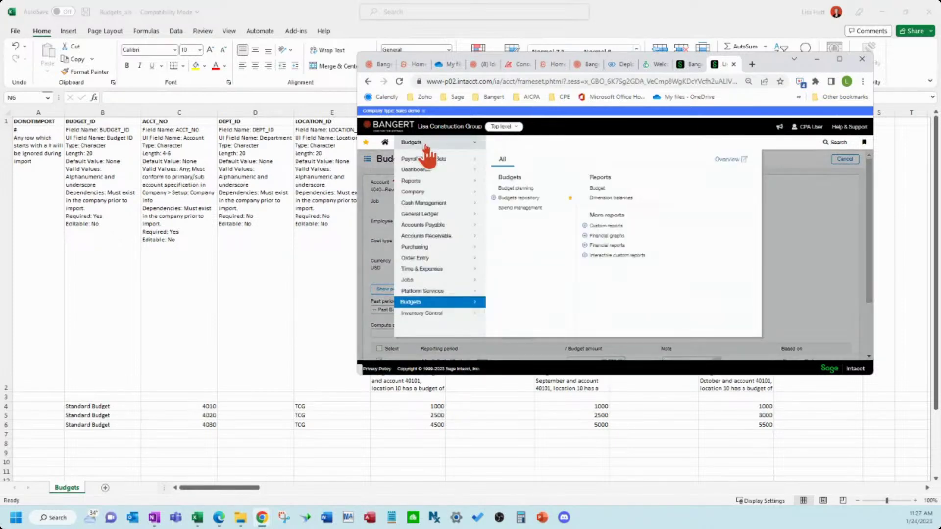
pyautogui.click(599, 190)
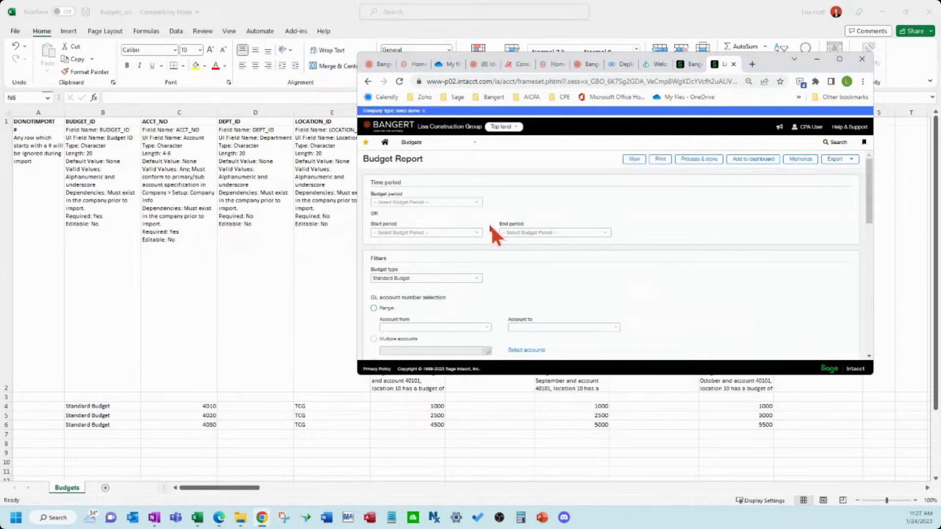
pyautogui.click(475, 203)
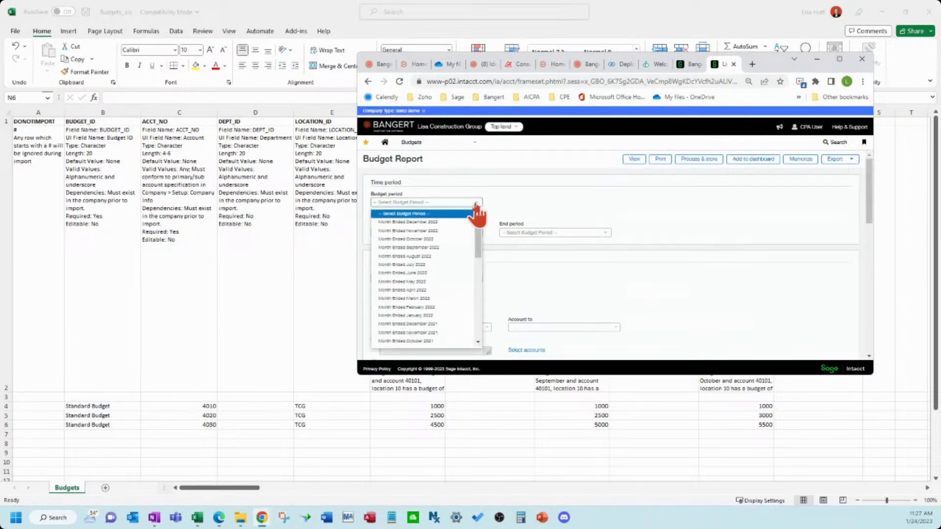
pyautogui.click(475, 204)
pyautogui.click(463, 232)
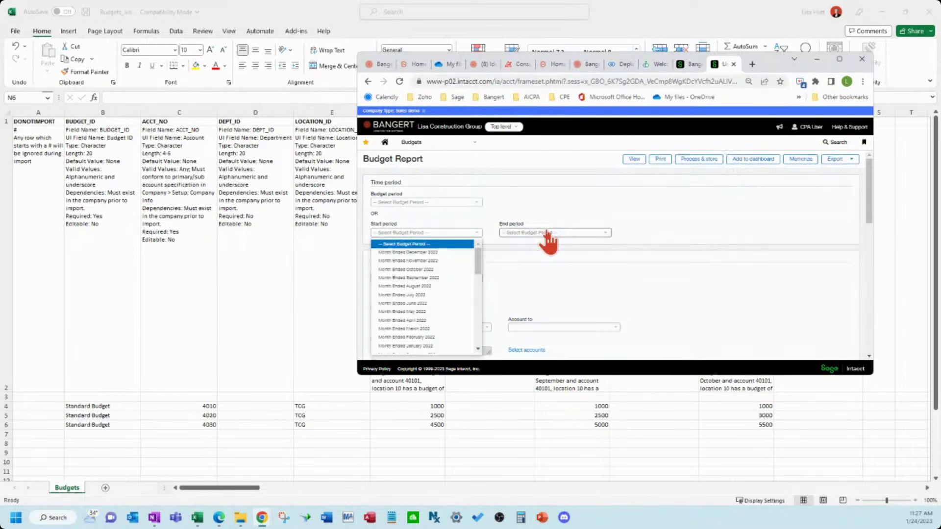
pyautogui.click(447, 286)
pyautogui.click(582, 233)
pyautogui.click(581, 251)
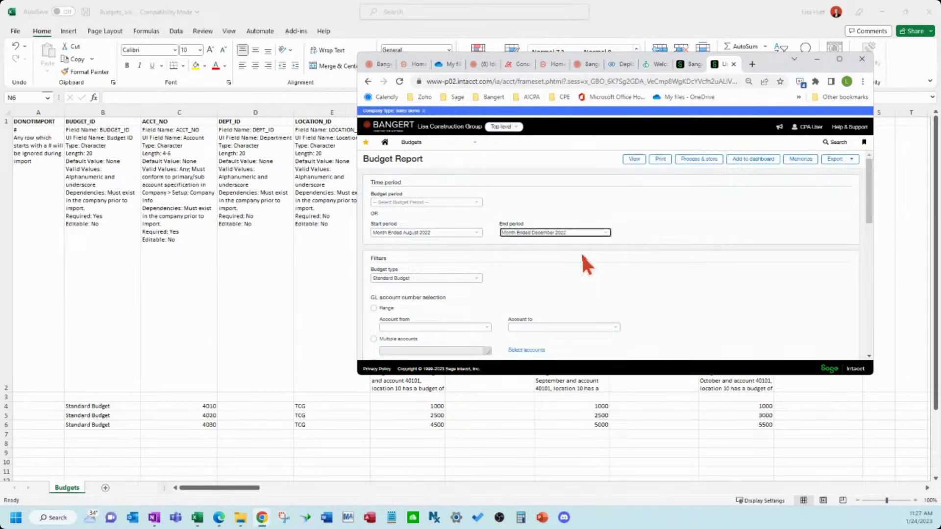
pyautogui.scroll(-5, 564, 255)
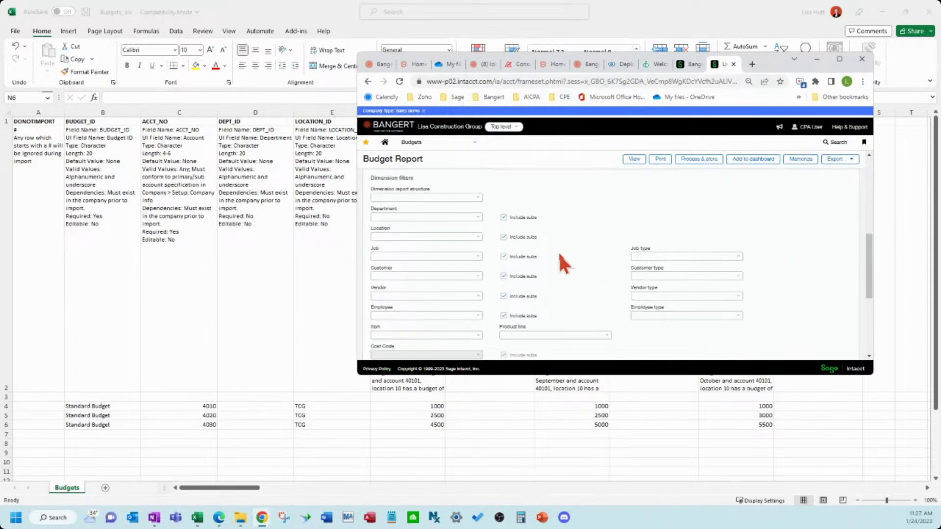
pyautogui.scroll(5, 563, 262)
# - Generate the Budget Report showing account 4040 totalling 74,800, briefly checking the export formats
pyautogui.click(635, 161)
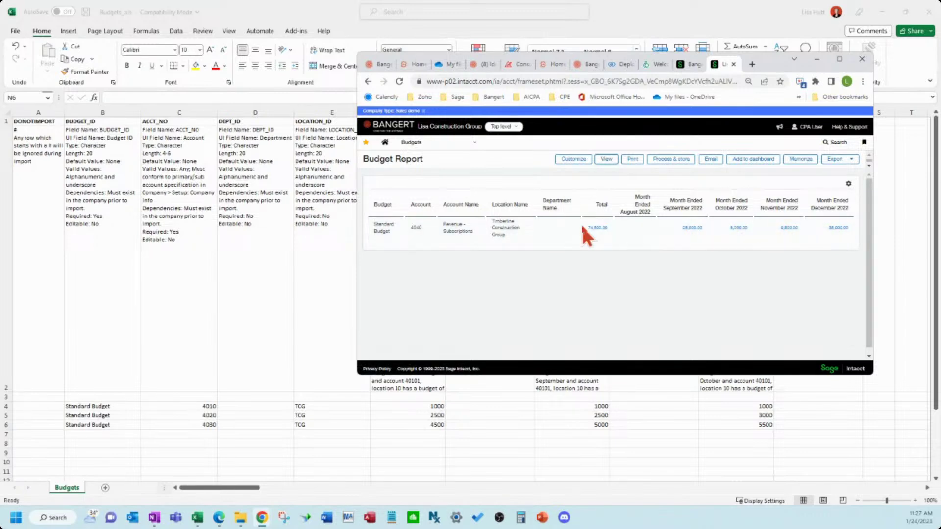
pyautogui.click(853, 160)
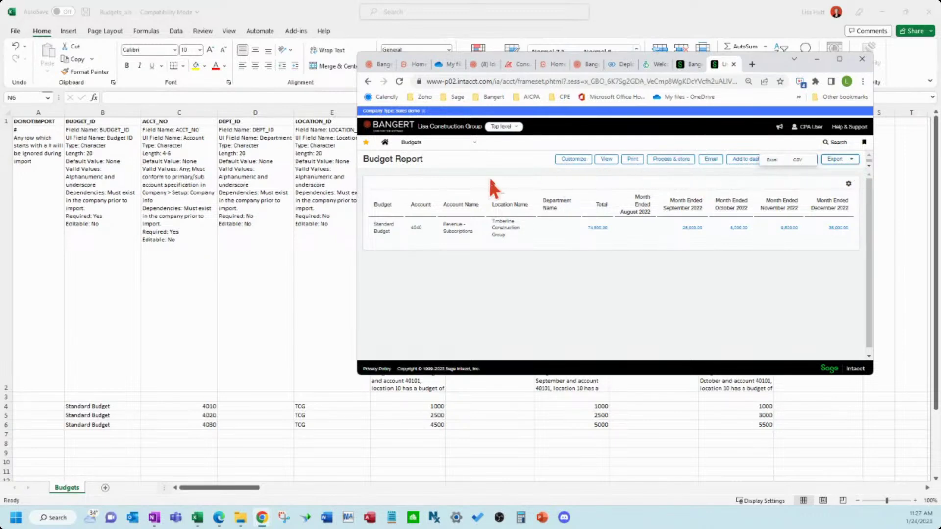
pyautogui.click(504, 161)
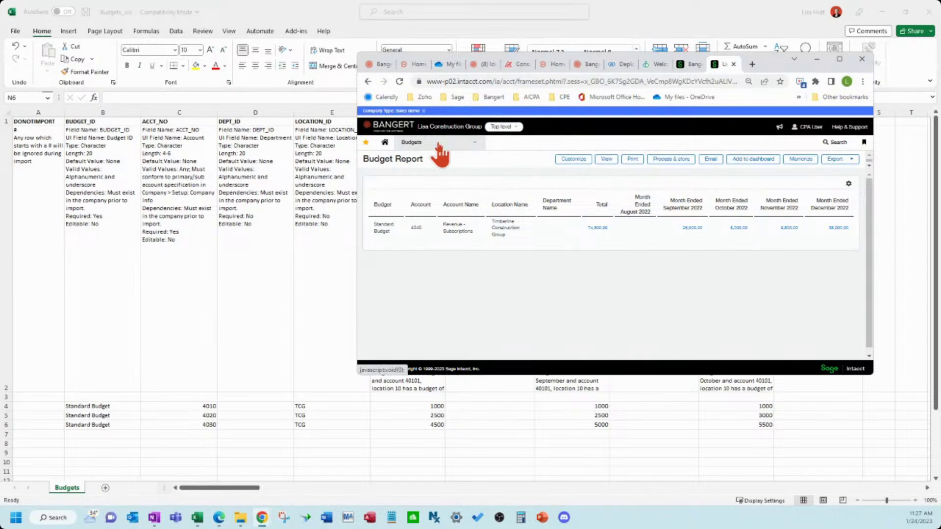
pyautogui.click(440, 147)
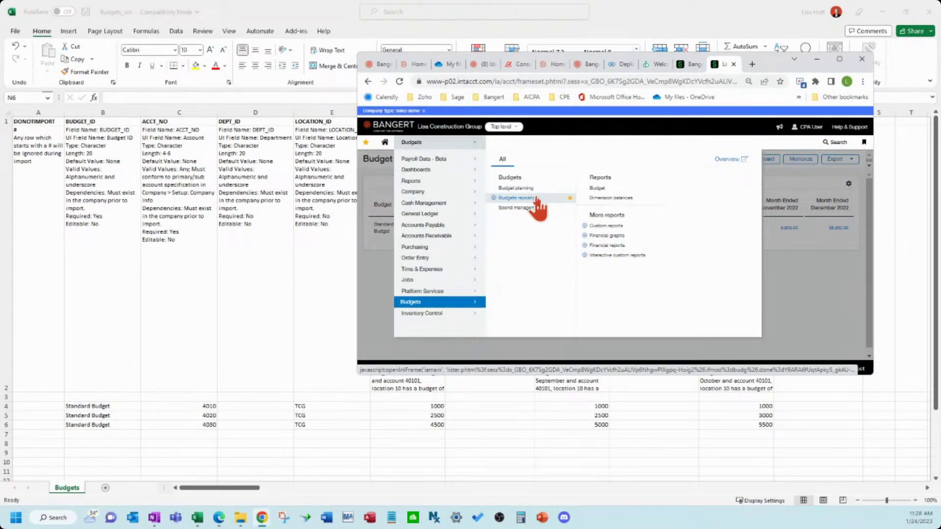
# - Reopen the Standard Budget's 4040 line for editing, showing 25,000, 5,000, 9,800 and 35,000
pyautogui.click(536, 198)
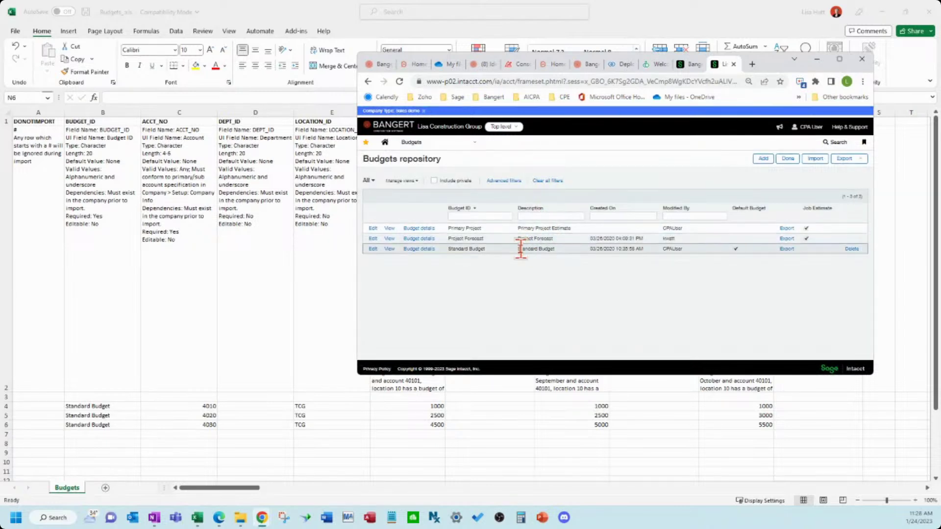
pyautogui.click(424, 143)
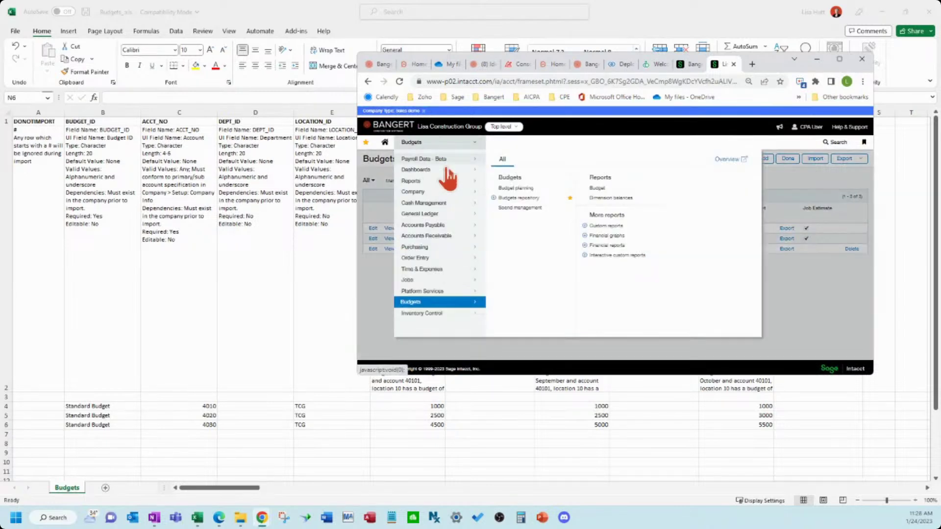
pyautogui.click(534, 201)
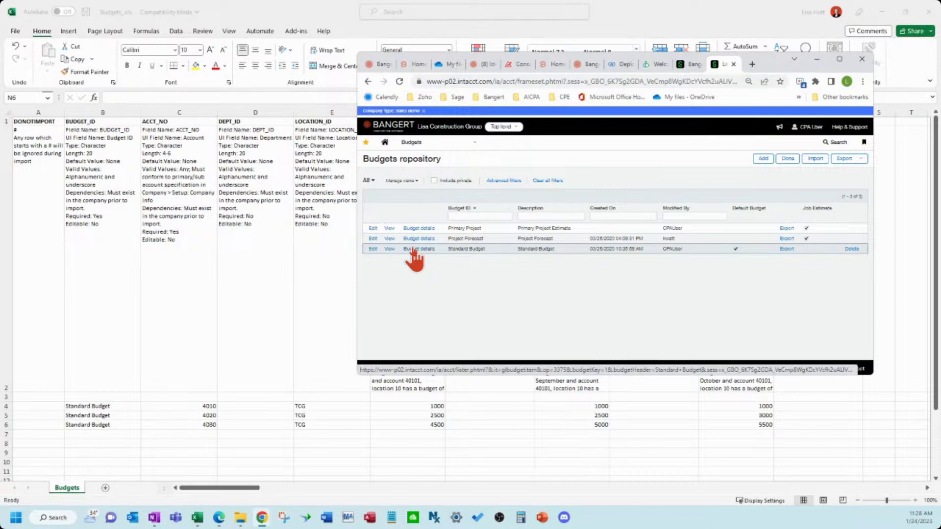
pyautogui.click(413, 249)
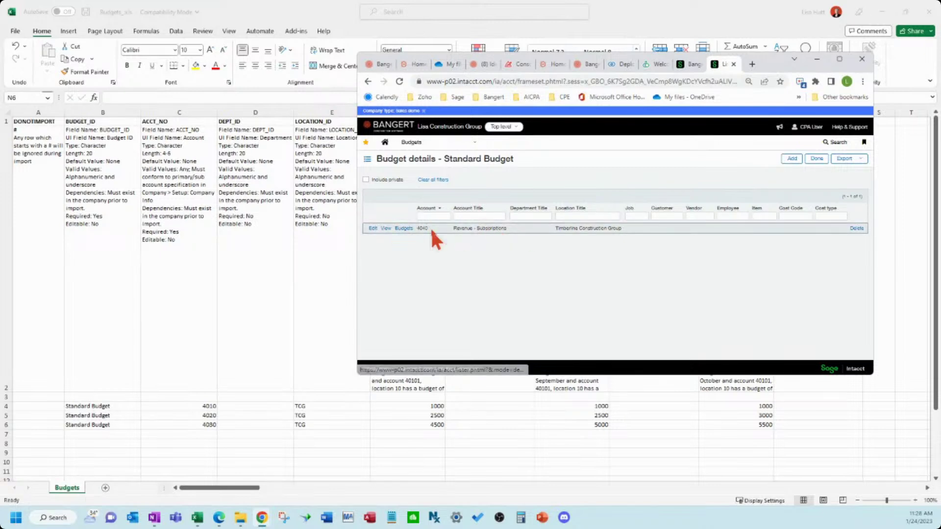
pyautogui.click(402, 228)
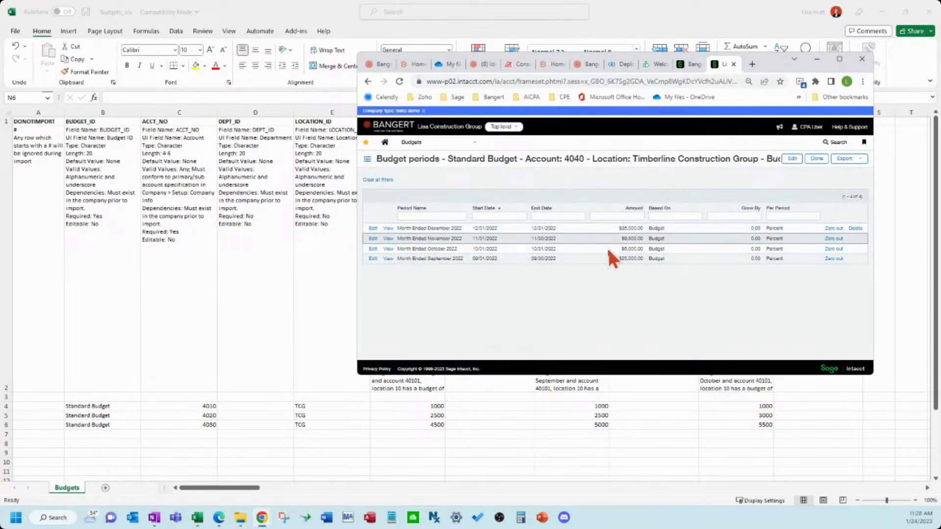
pyautogui.click(815, 160)
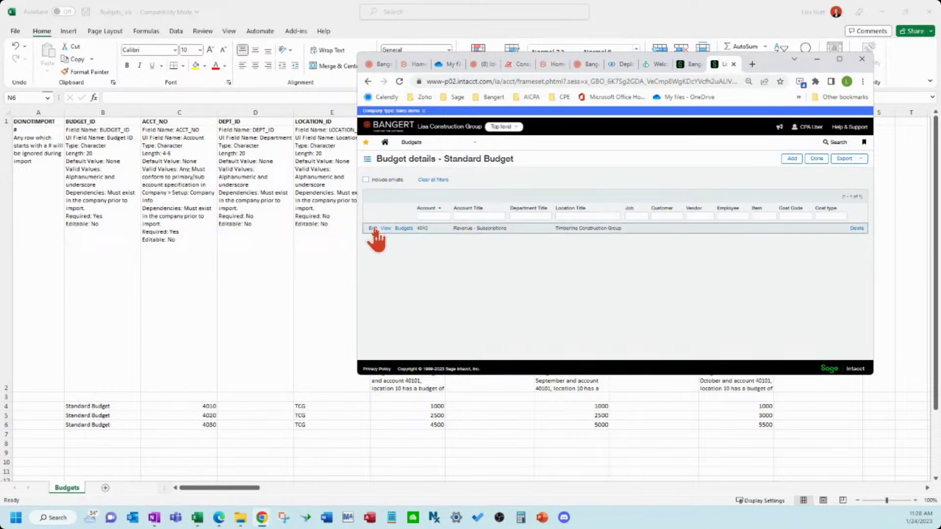
pyautogui.click(372, 228)
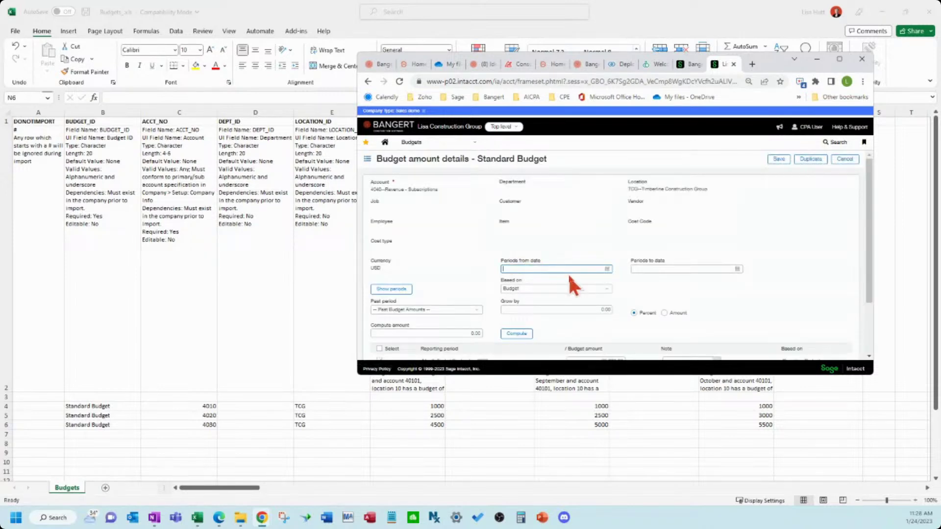
pyautogui.scroll(-2, 571, 280)
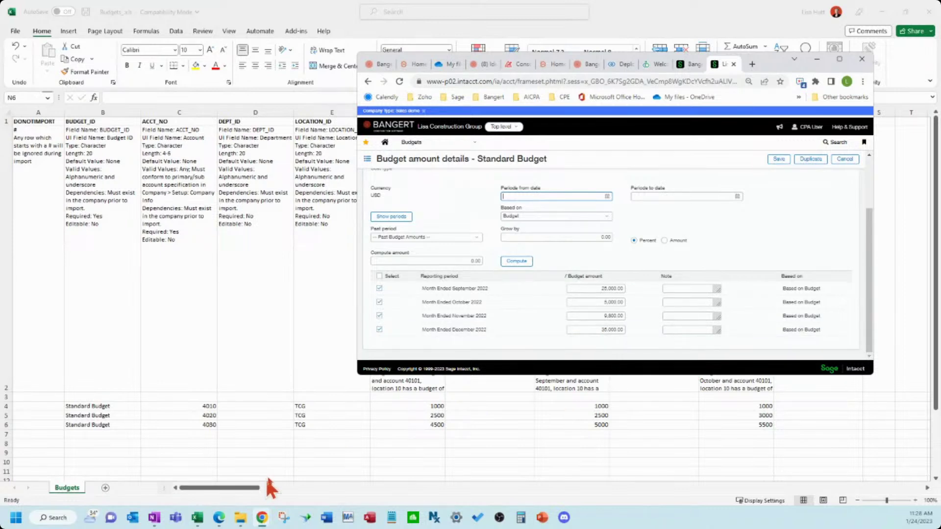
# - Save the Budgets_.xls template workbook to the Desktop as an Excel 97-2003 file
pyautogui.click(314, 433)
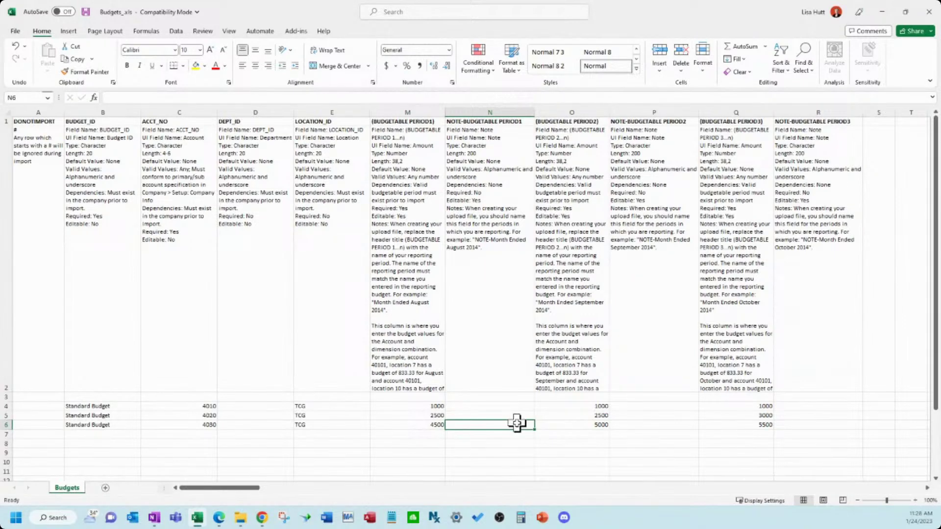
pyautogui.click(15, 29)
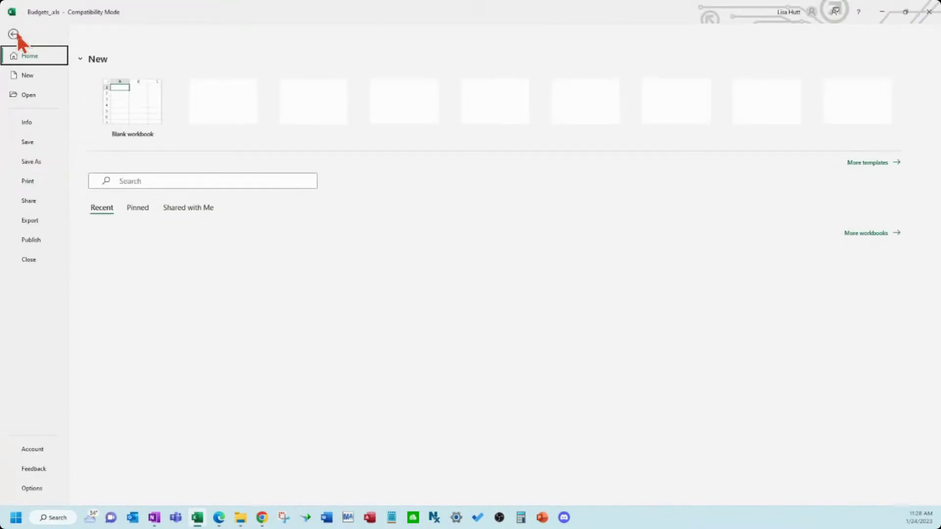
pyautogui.click(37, 160)
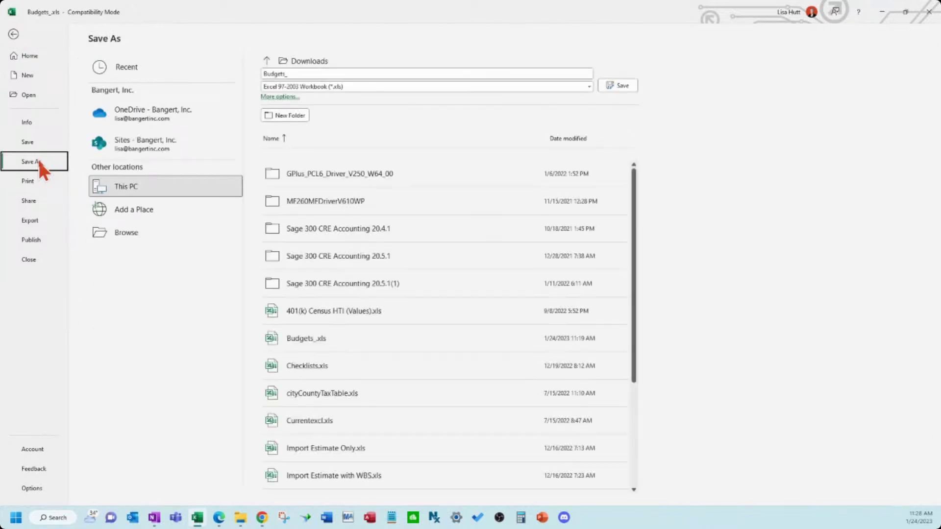
pyautogui.click(145, 231)
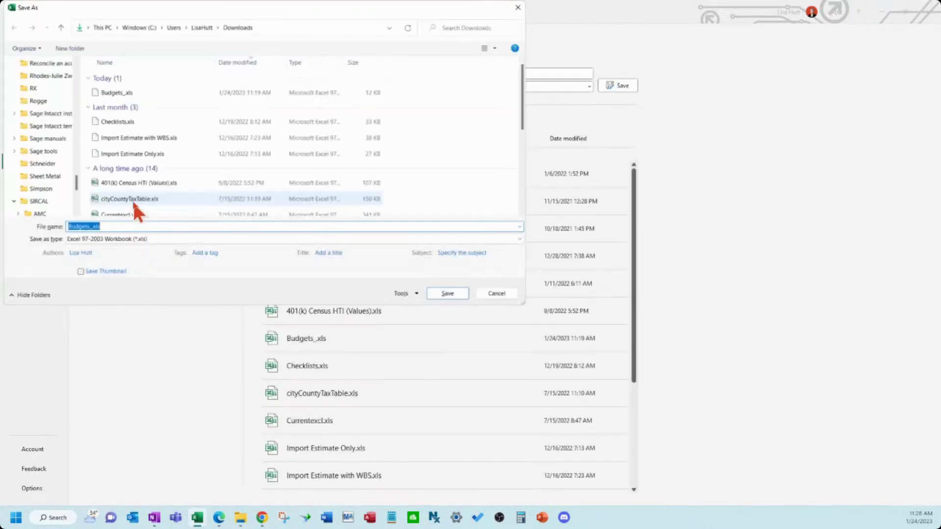
pyautogui.scroll(15, 77, 66)
pyautogui.click(41, 74)
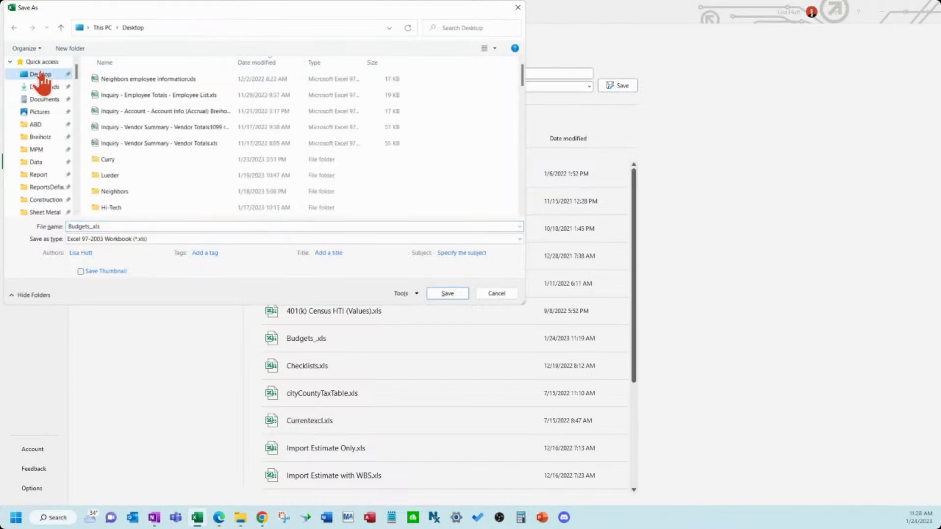
pyautogui.click(440, 291)
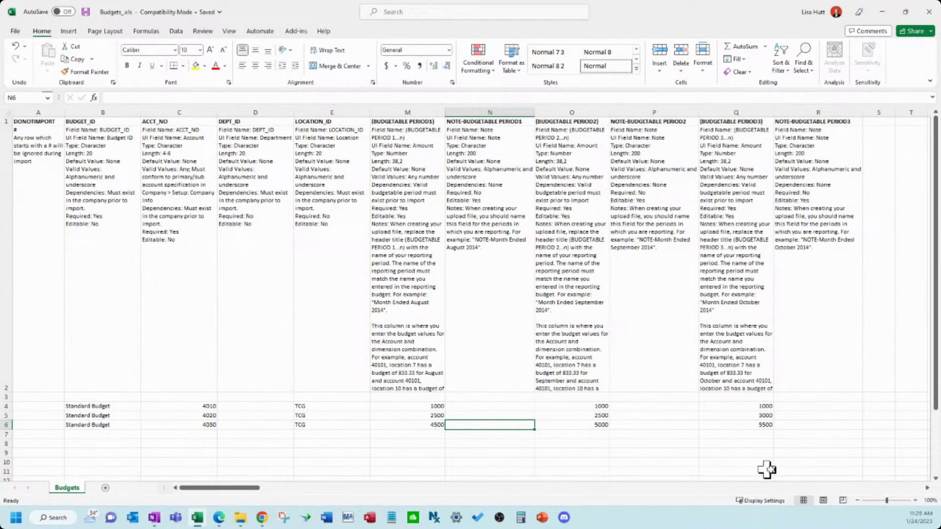
pyautogui.click(927, 487)
pyautogui.click(927, 488)
pyautogui.click(927, 488)
pyautogui.click(927, 487)
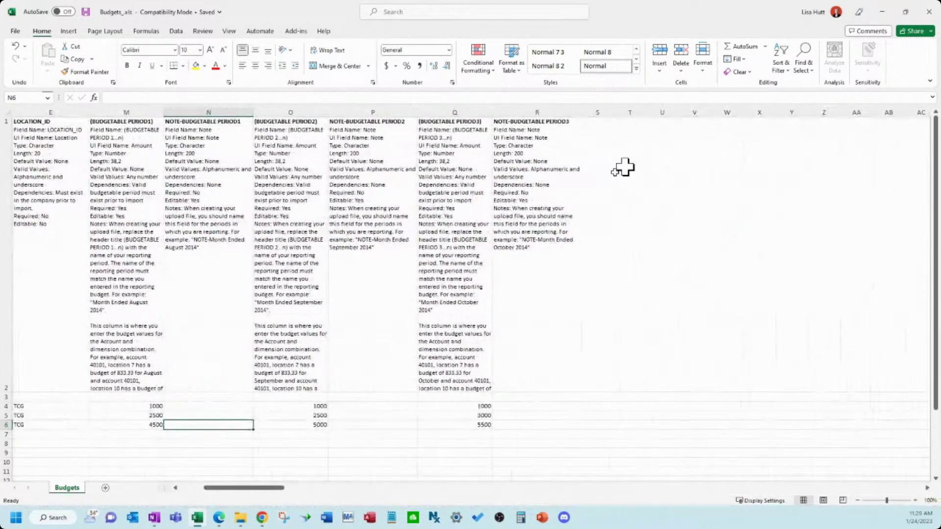
pyautogui.click(193, 487)
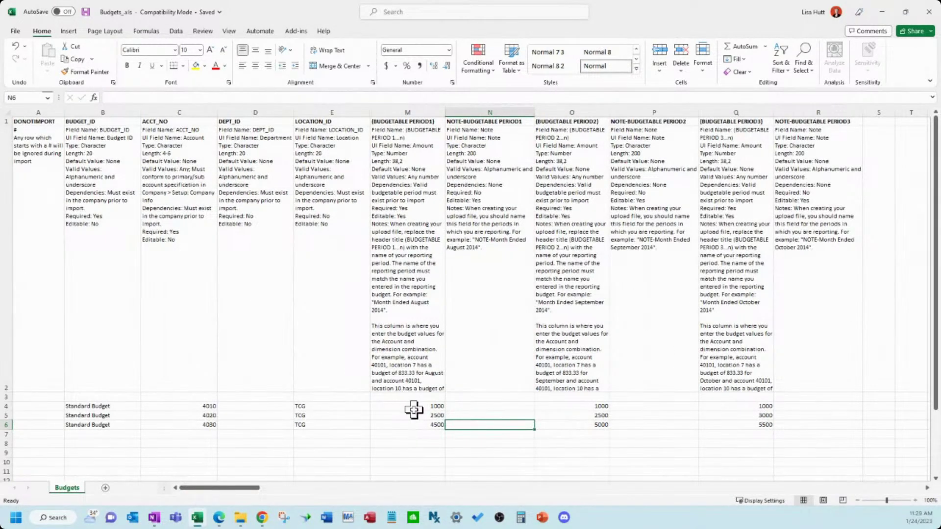
pyautogui.moveTo(411, 406); pyautogui.dragTo(418, 426)
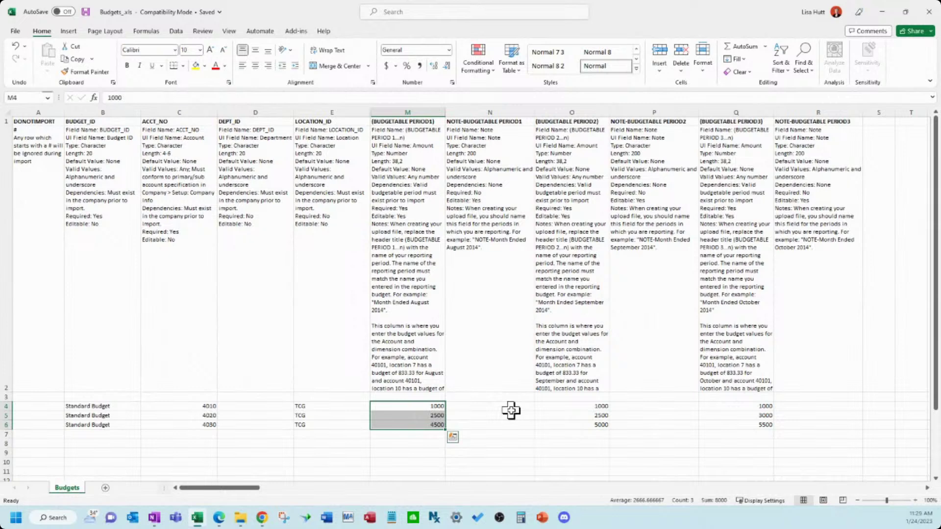
pyautogui.click(589, 415)
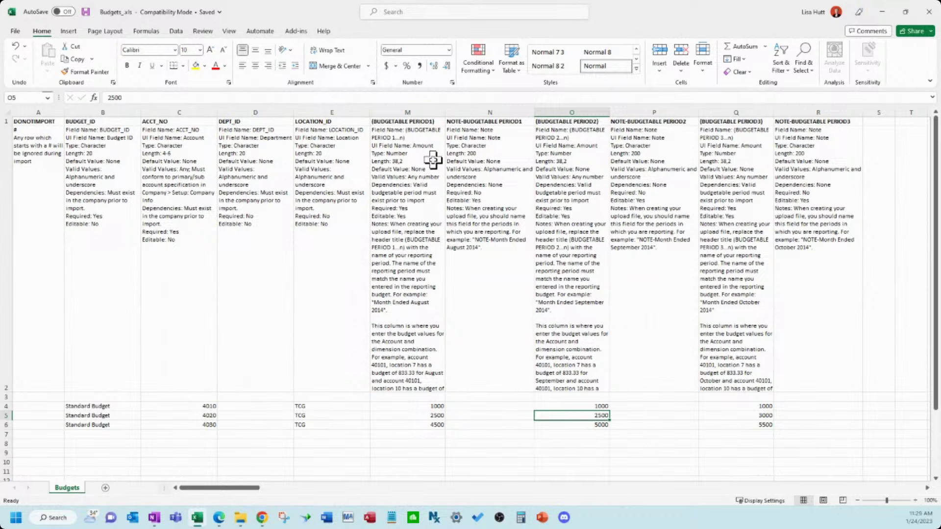
pyautogui.moveTo(419, 121); pyautogui.dragTo(806, 128)
pyautogui.click(804, 123)
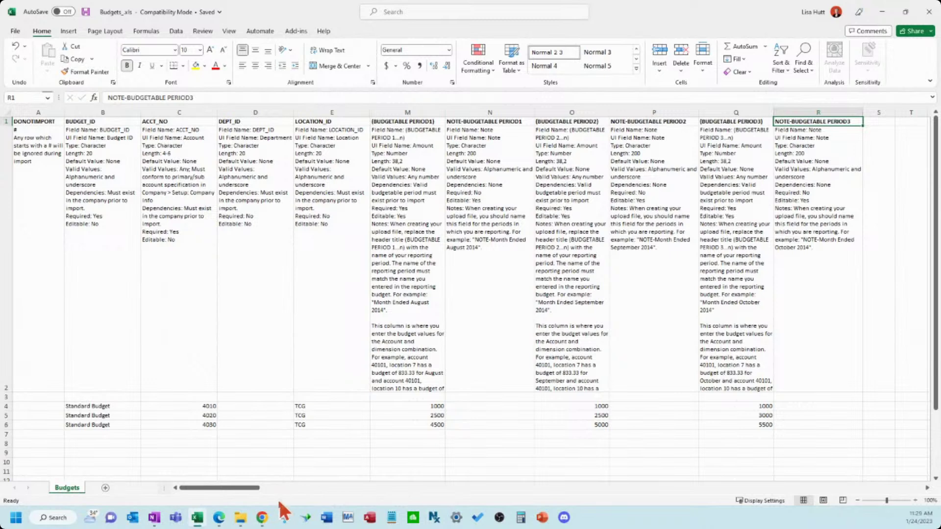
# - Bring the Sage Intacct Budgets repository window back over Excel and maximize it
pyautogui.click(263, 522)
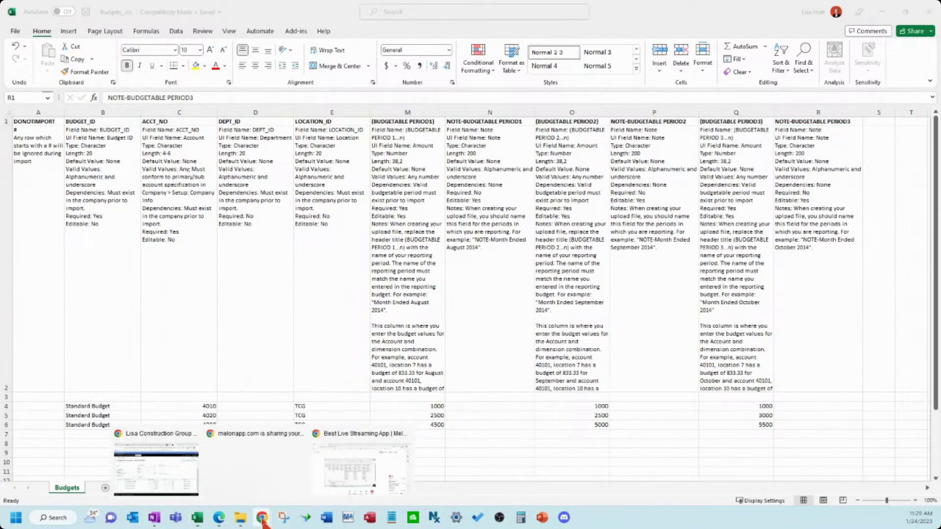
pyautogui.click(145, 463)
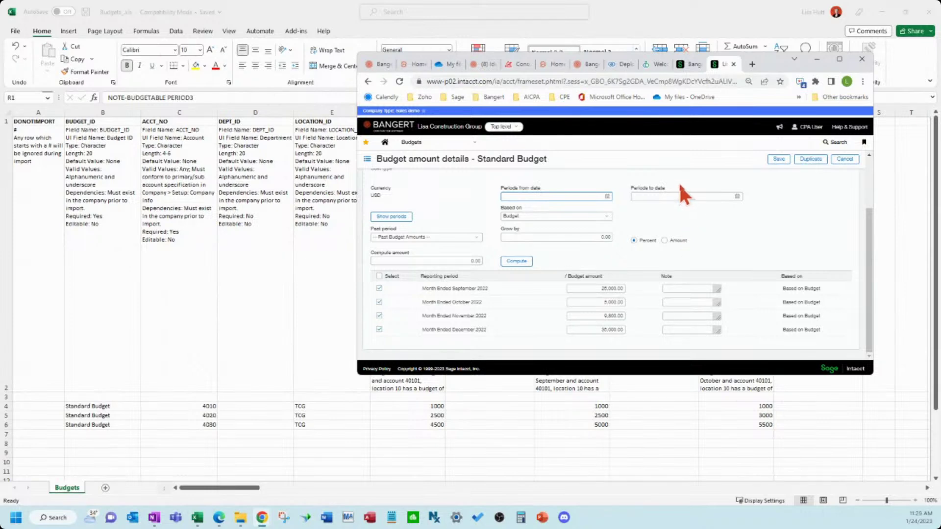
pyautogui.moveTo(768, 63); pyautogui.dragTo(940, 91)
pyautogui.hotkey('alt', 'Tab')
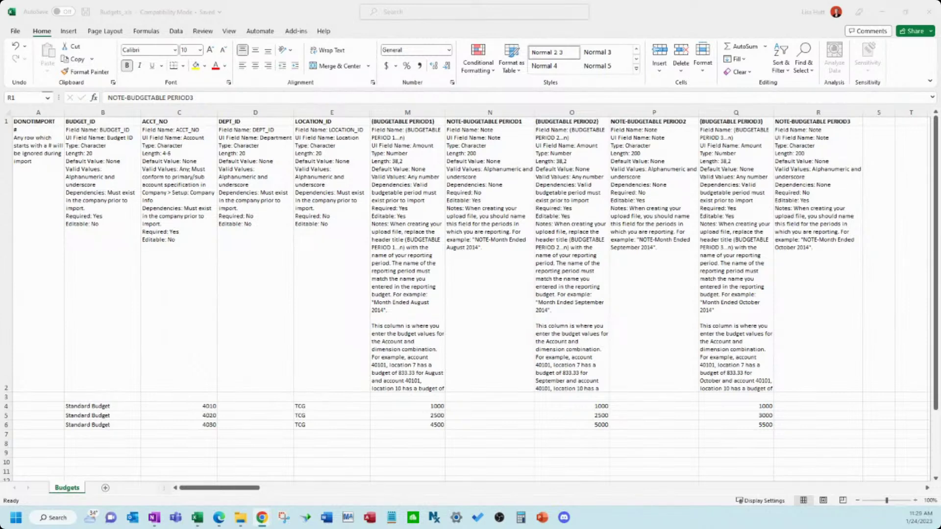
pyautogui.moveTo(940, 63); pyautogui.dragTo(662, 63)
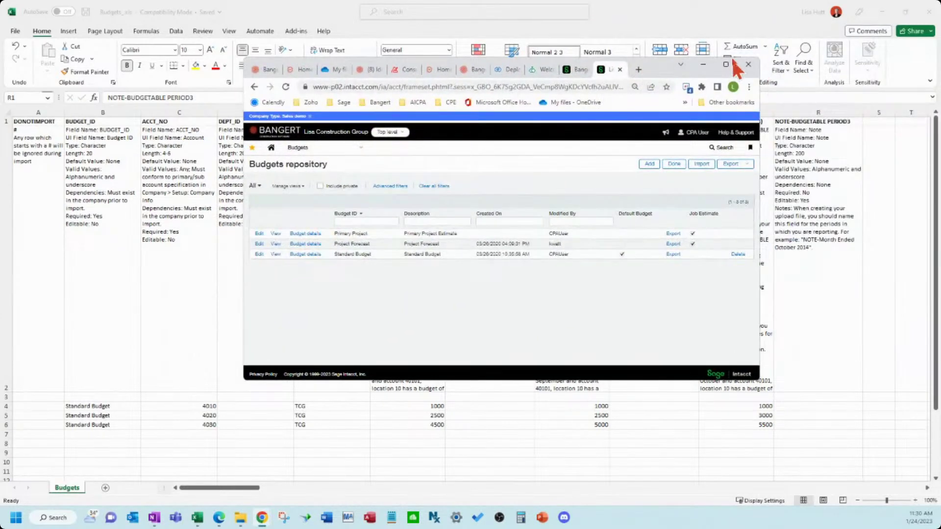
pyautogui.click(724, 64)
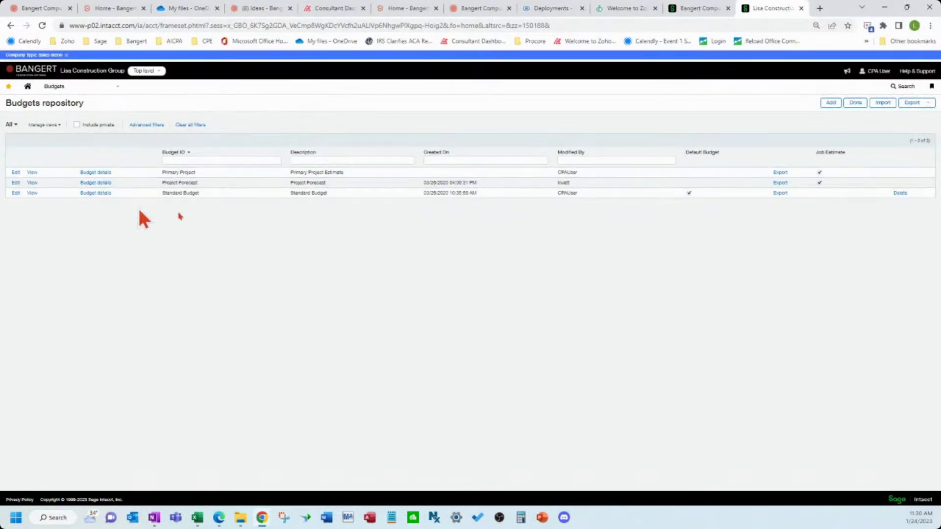
# - Attempt the budget import with Budgets_.xls from the Desktop, getting the .csv-only warning
pyautogui.click(886, 104)
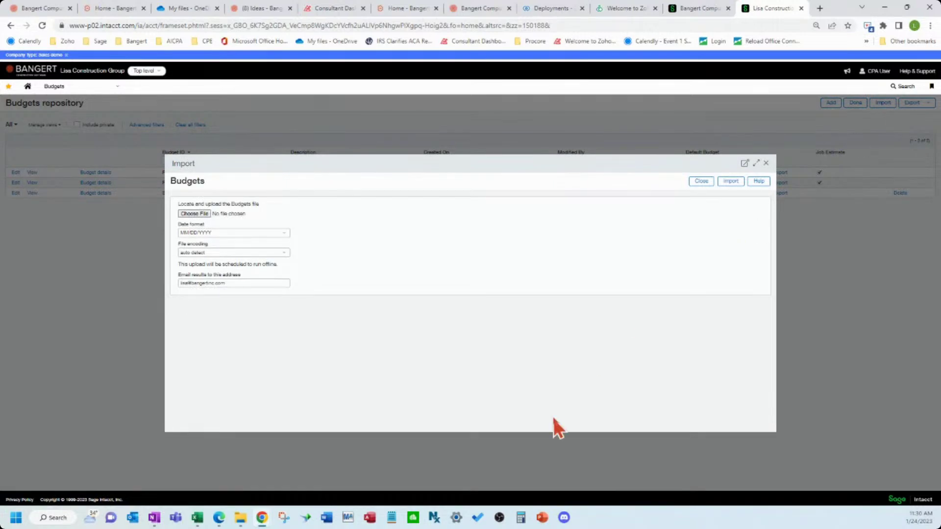
pyautogui.click(197, 518)
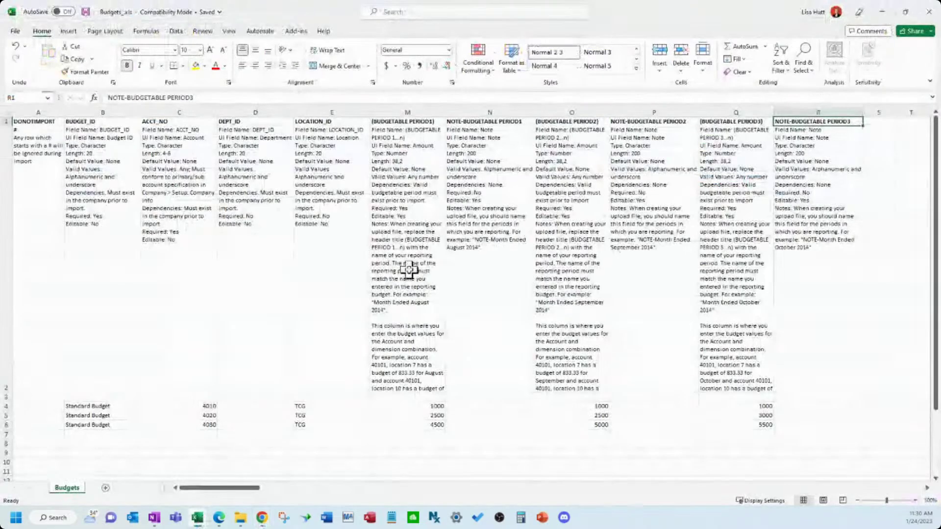
pyautogui.click(883, 12)
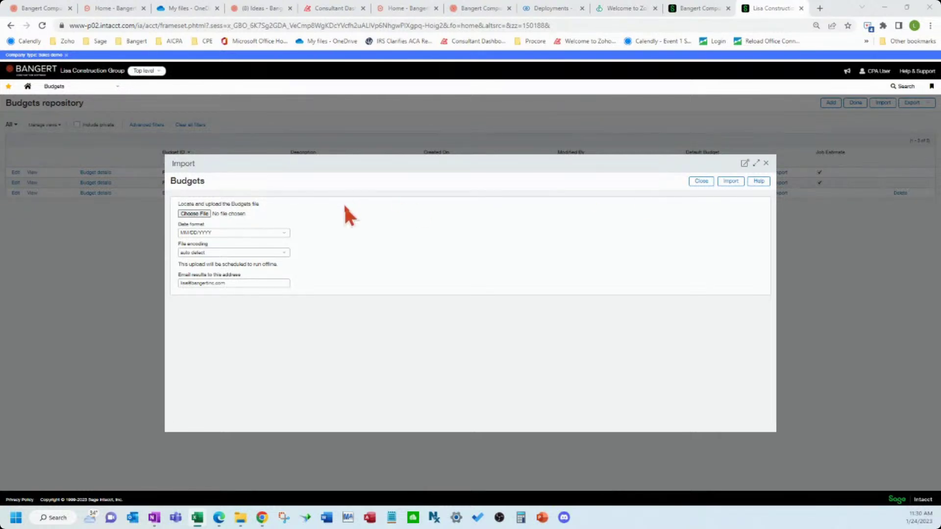
pyautogui.click(205, 214)
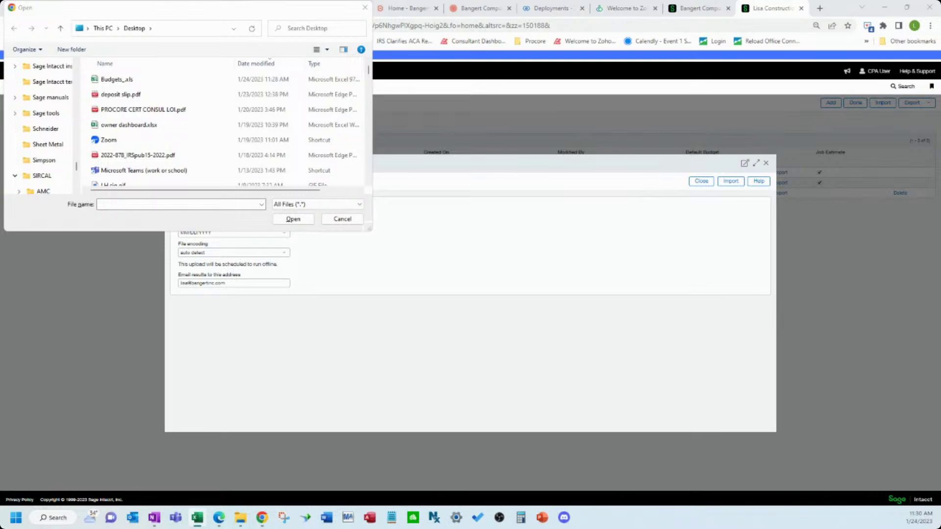
pyautogui.doubleClick(116, 83)
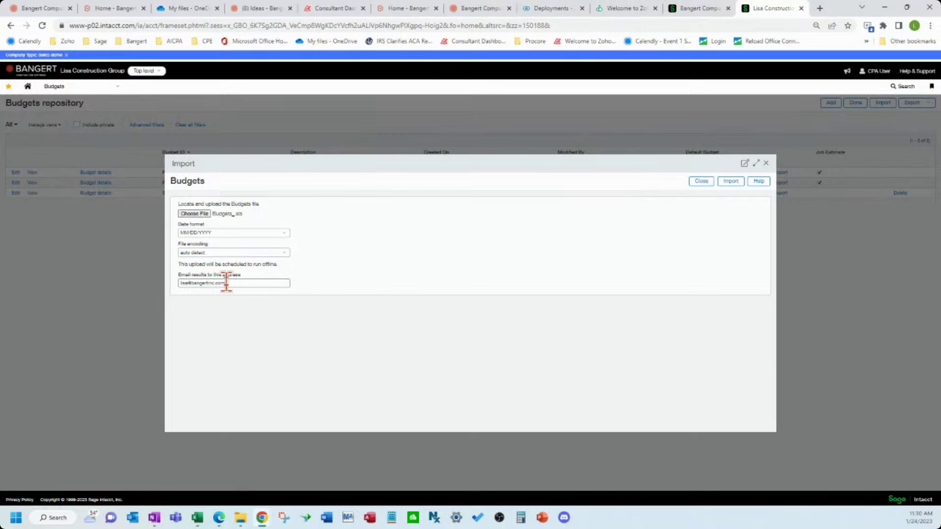
pyautogui.click(731, 182)
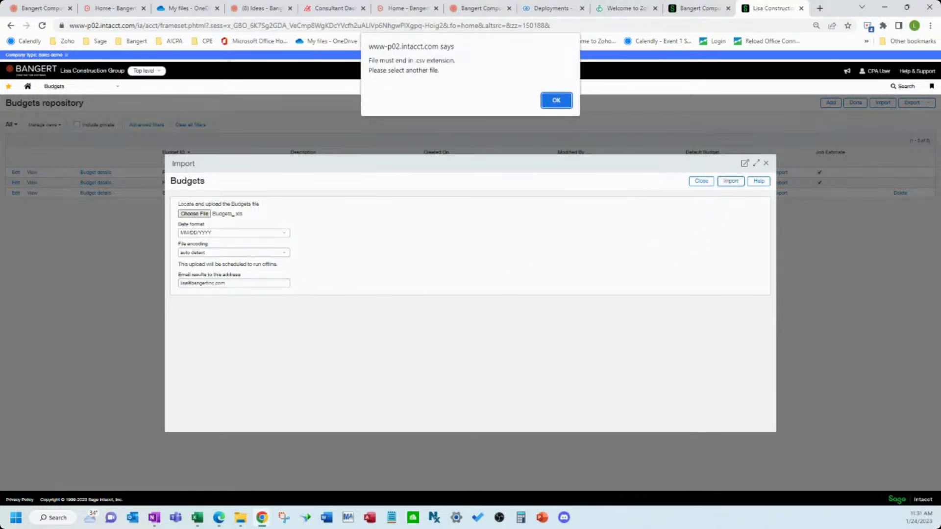
# - Dismiss the .csv warning, import Budgets_.csv, and close the success notification
pyautogui.click(566, 102)
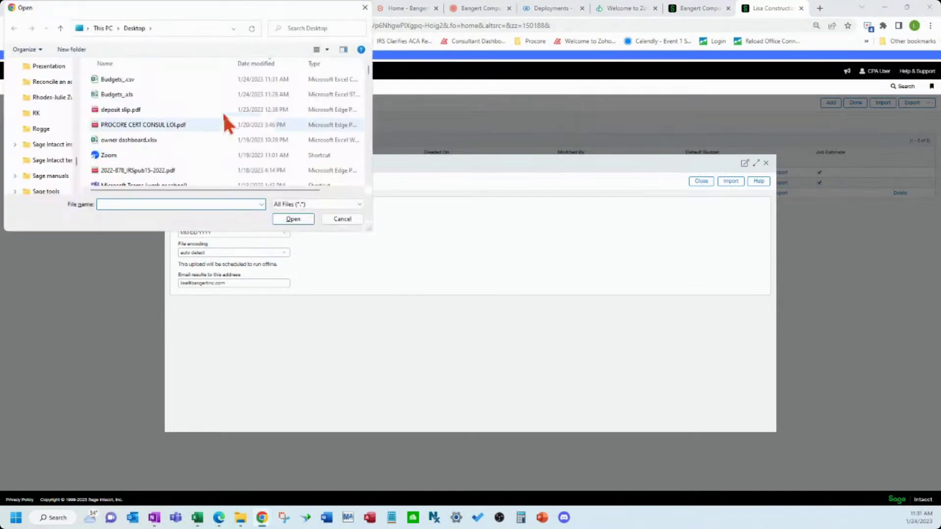
pyautogui.doubleClick(156, 81)
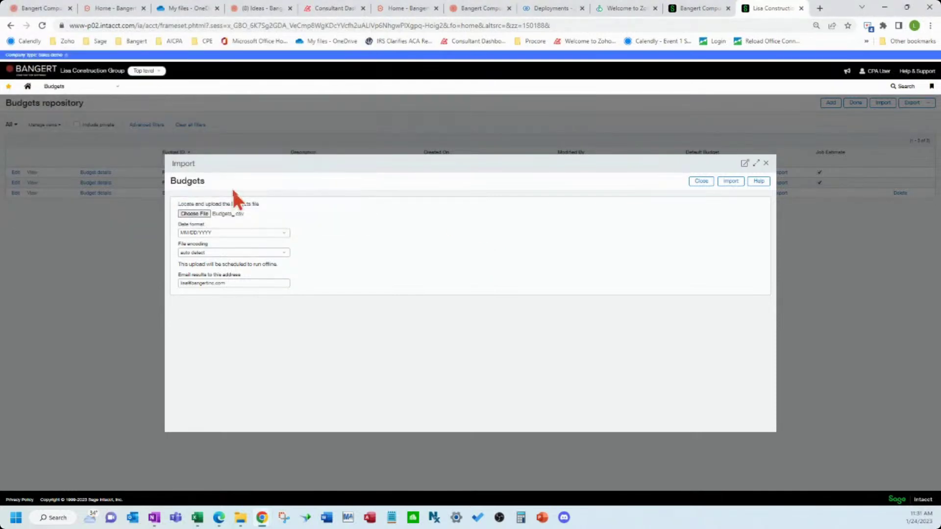
pyautogui.click(721, 184)
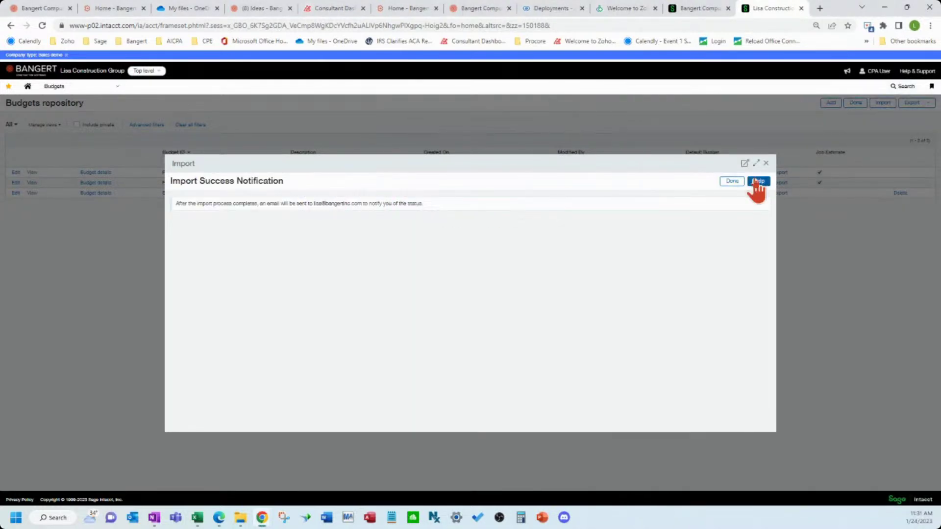
pyautogui.click(732, 182)
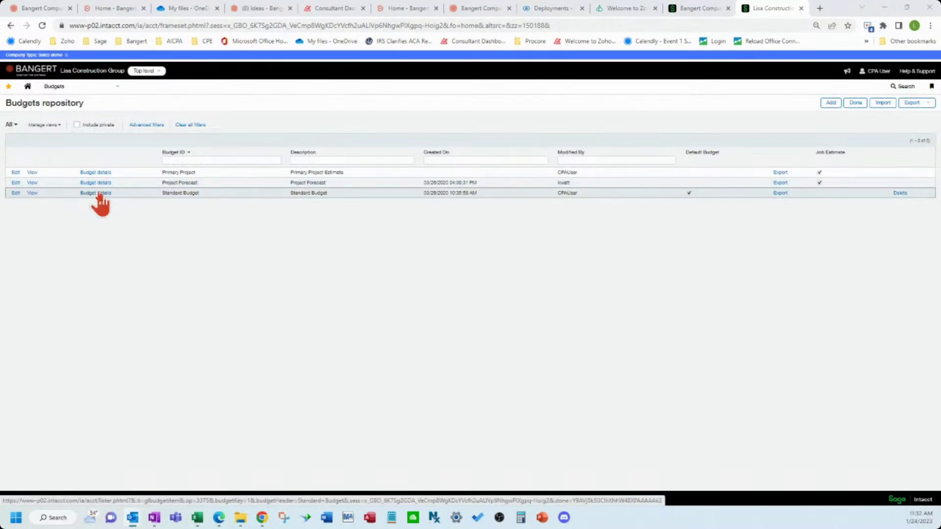
# - Review the budget periods for account 4040 in the Standard Budget details
pyautogui.click(98, 193)
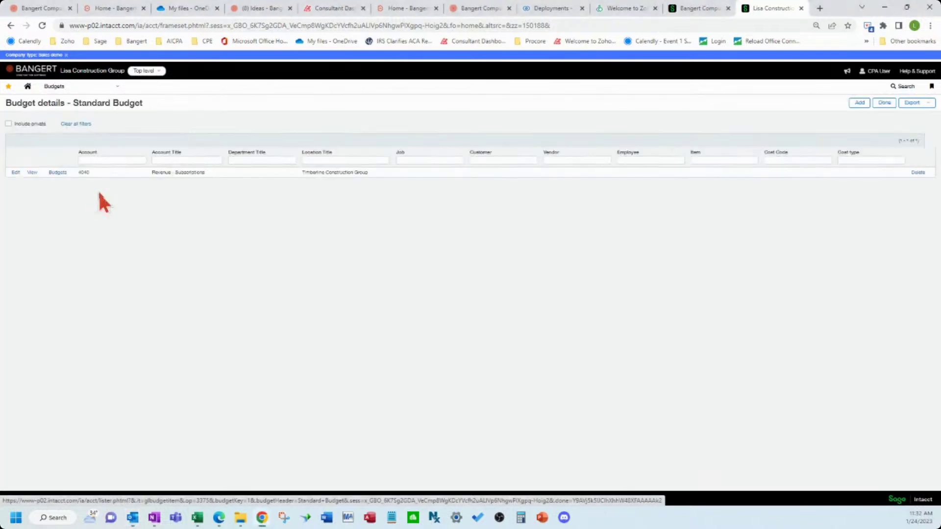
pyautogui.click(58, 172)
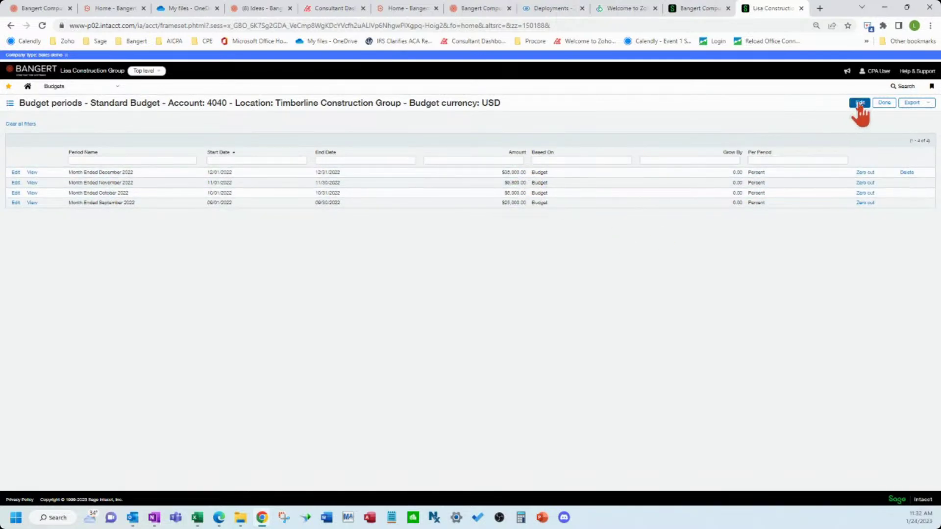
pyautogui.click(880, 103)
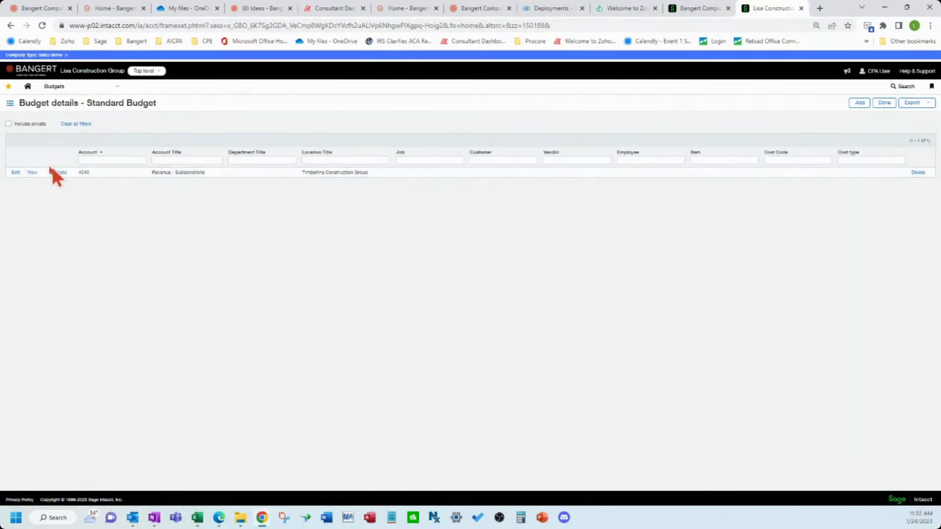
# - Switch account 4040's budget from percent to Amount, save, and recheck its periods
pyautogui.click(16, 172)
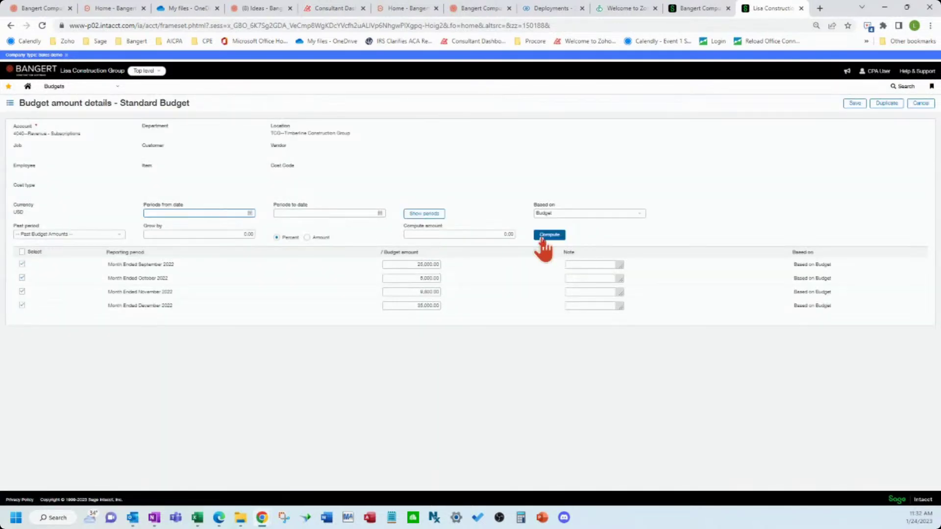
pyautogui.click(306, 237)
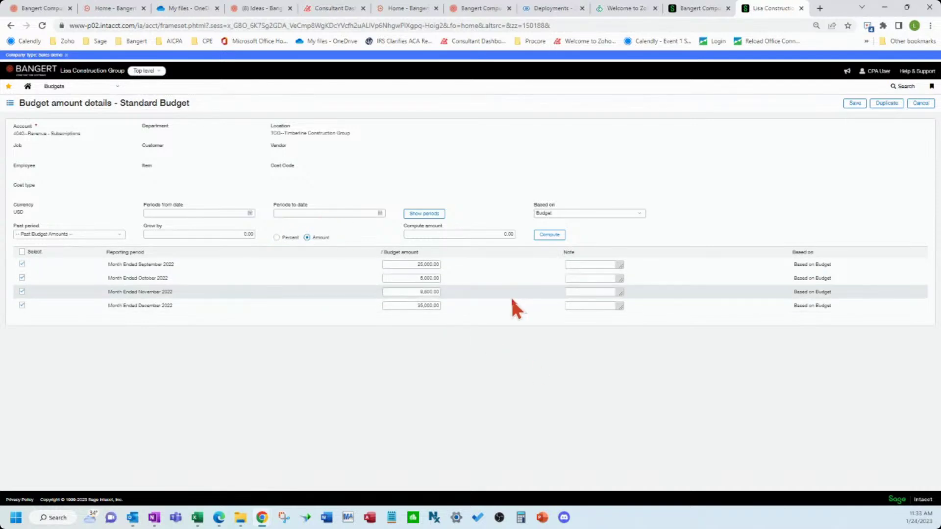
pyautogui.click(854, 103)
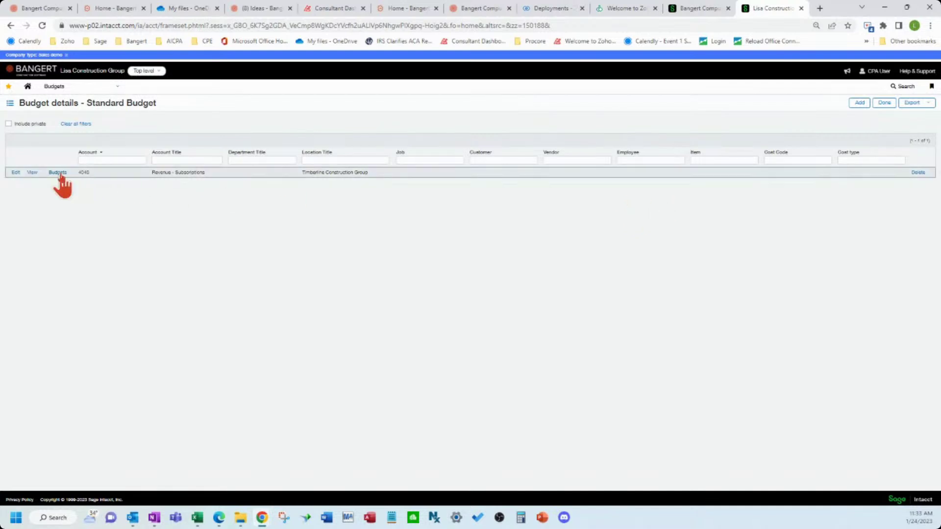
pyautogui.click(57, 173)
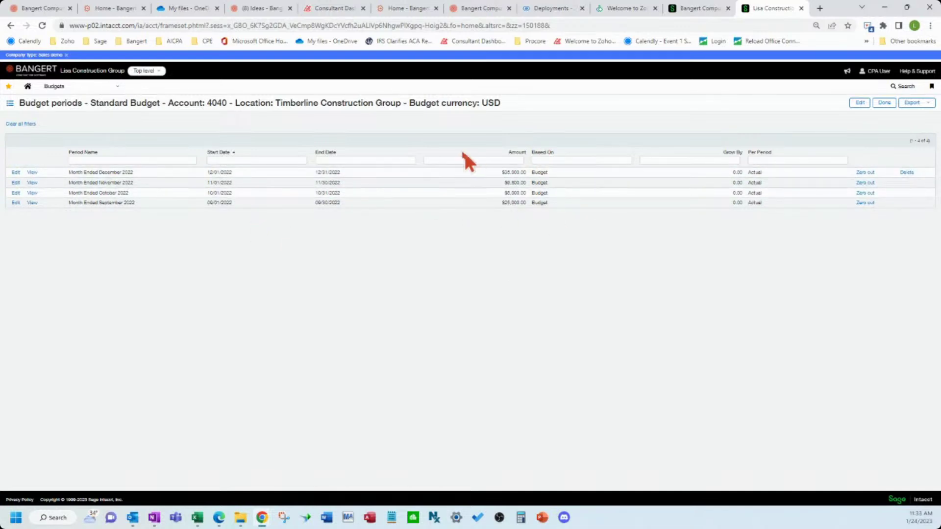
pyautogui.click(882, 104)
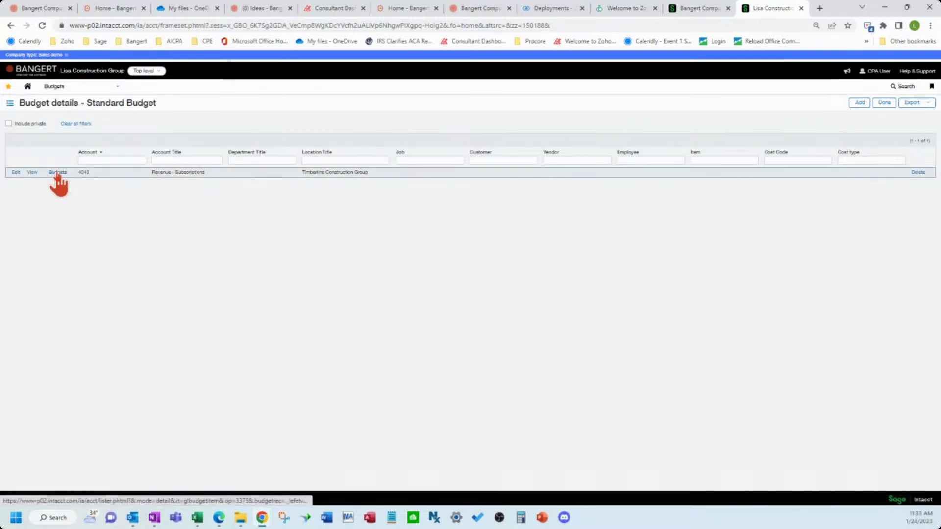
# - Run the Budget Report from Month Ended August 2022 to Month Ended December 2022
pyautogui.click(68, 88)
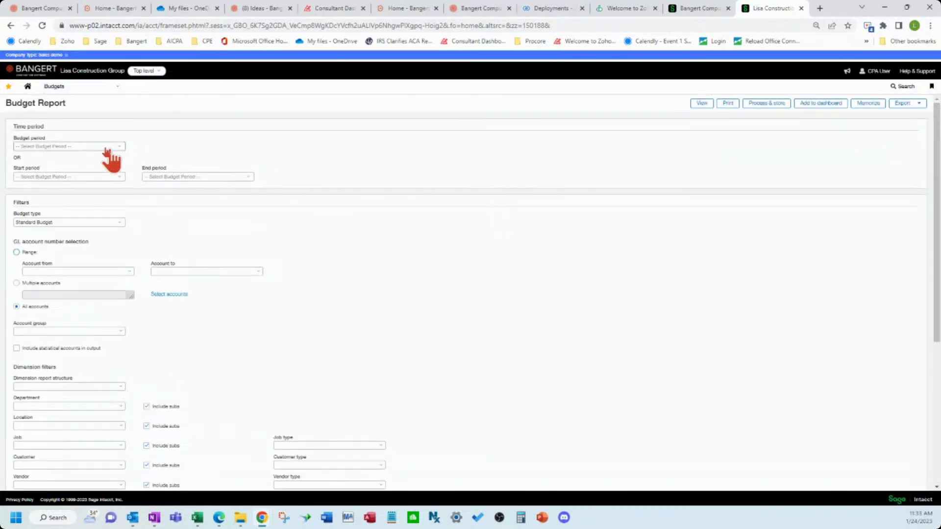
pyautogui.click(72, 177)
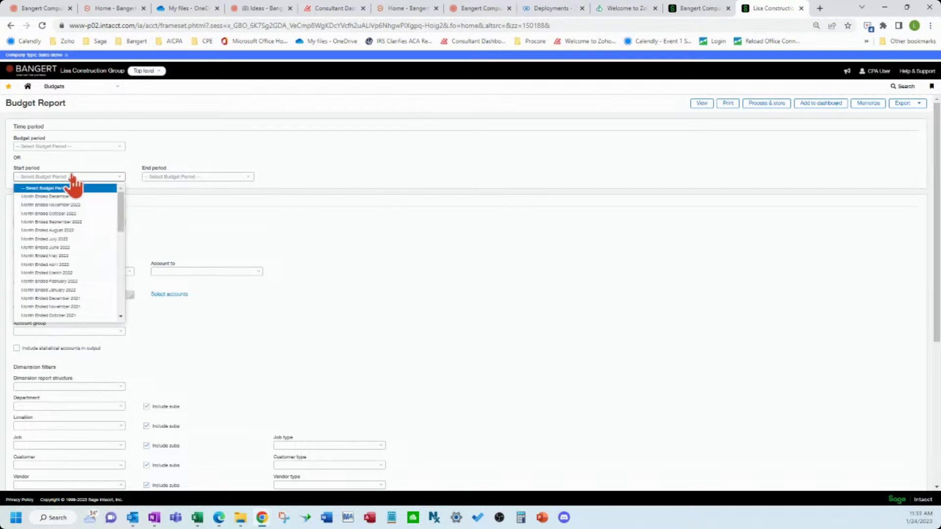
pyautogui.click(91, 242)
pyautogui.click(237, 177)
pyautogui.click(232, 212)
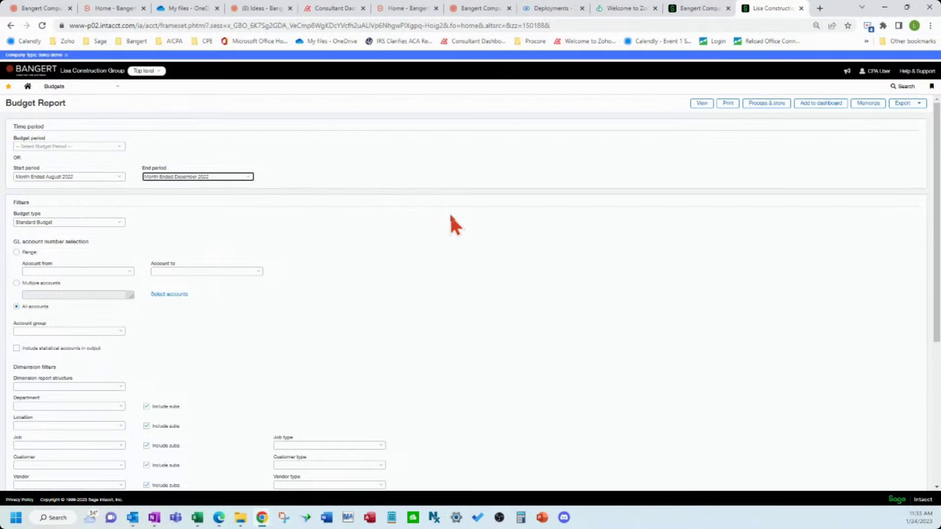
pyautogui.click(703, 103)
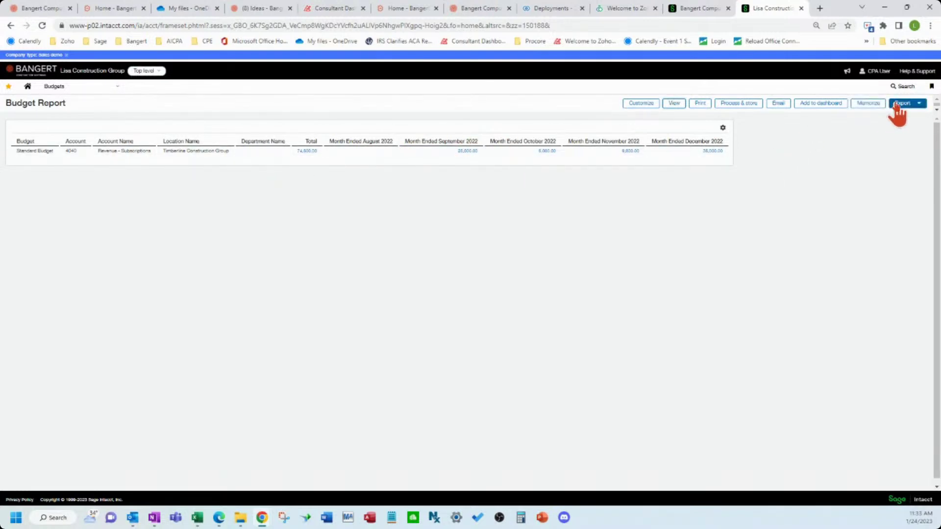
# - Go to Company Setup > Import data and scroll through the setup checklist
pyautogui.click(83, 87)
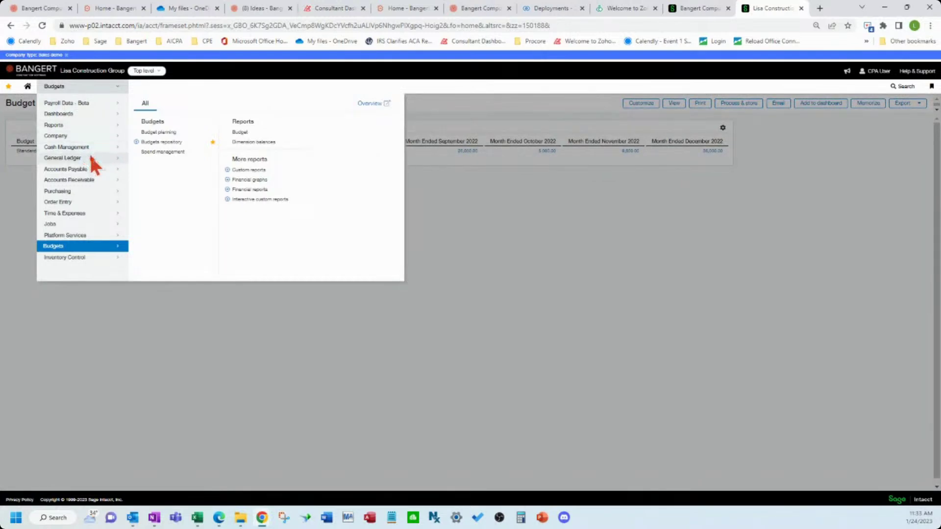
pyautogui.moveTo(89, 136)
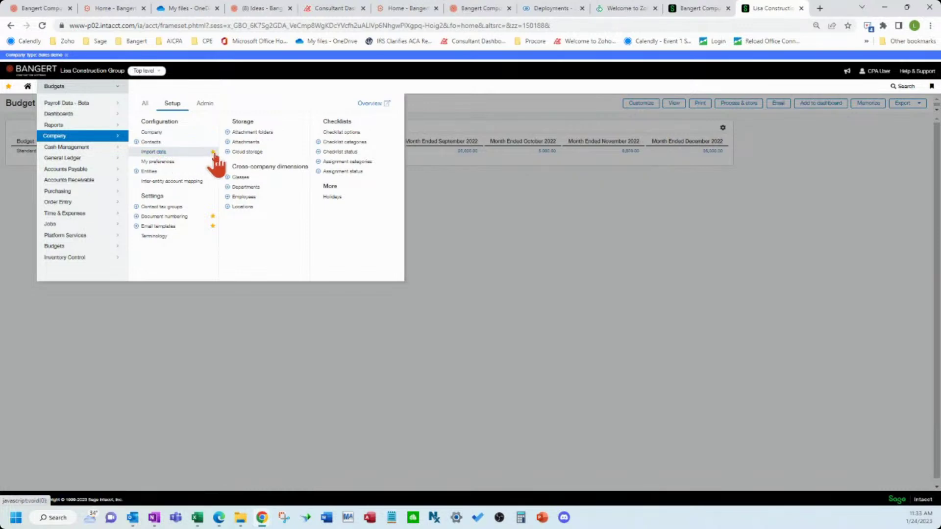
pyautogui.click(185, 153)
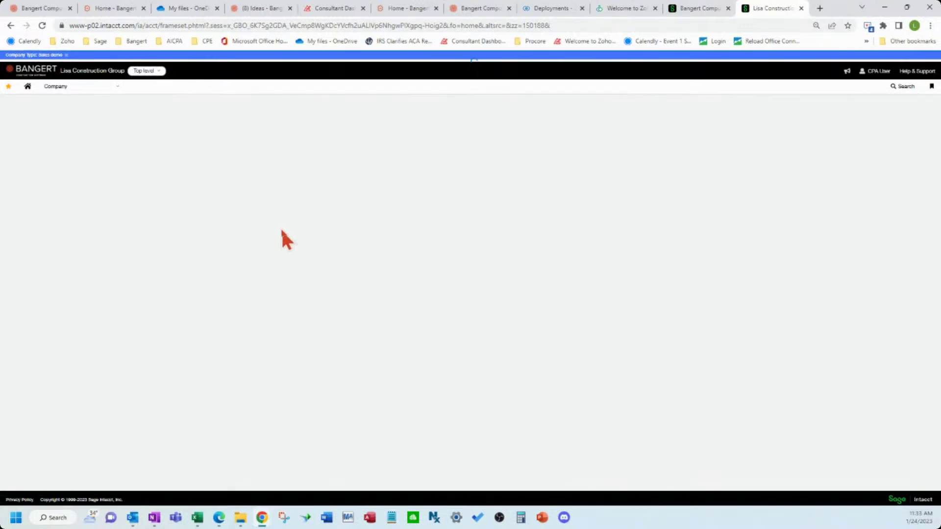
pyautogui.scroll(-3, 297, 282)
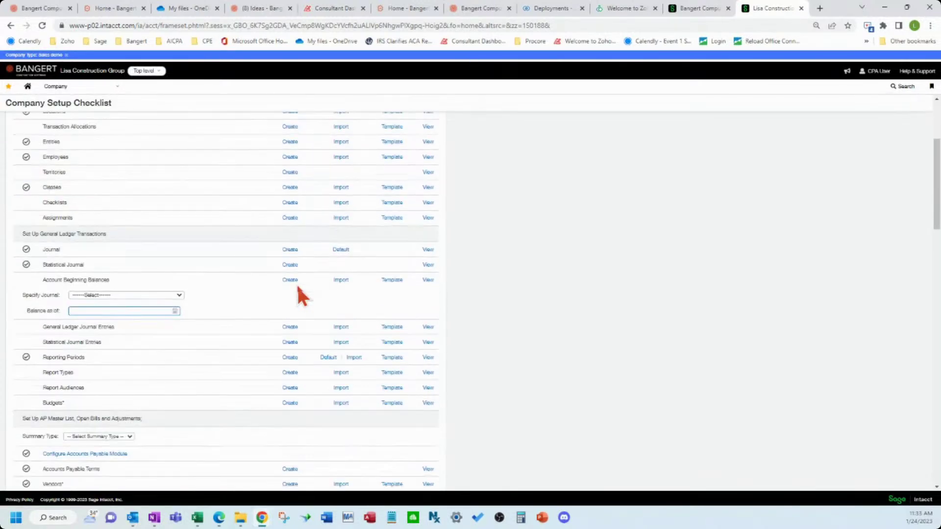
pyautogui.scroll(-6, 297, 288)
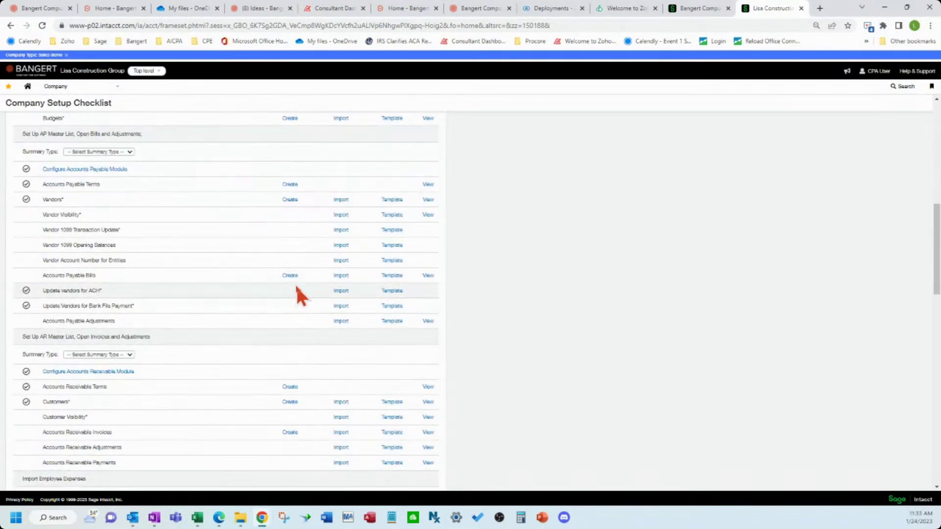
pyautogui.scroll(-4, 296, 286)
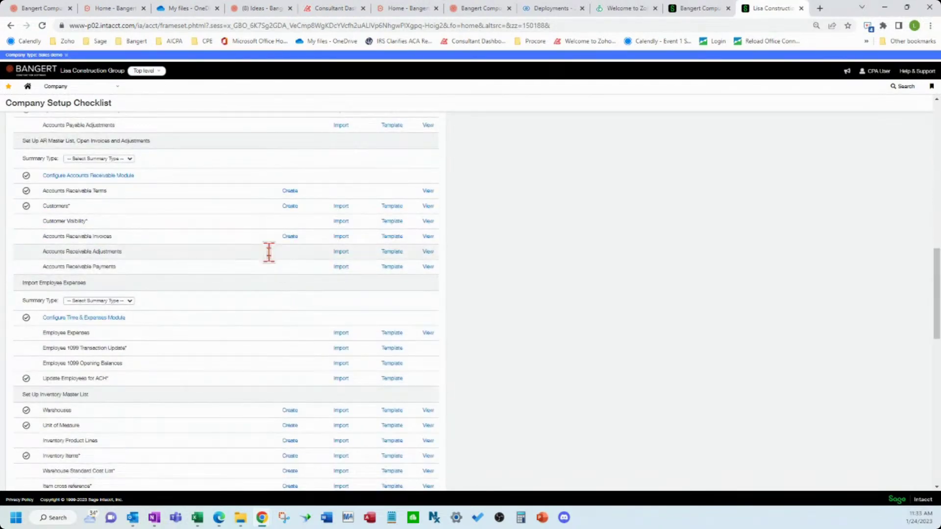
pyautogui.scroll(3, 267, 242)
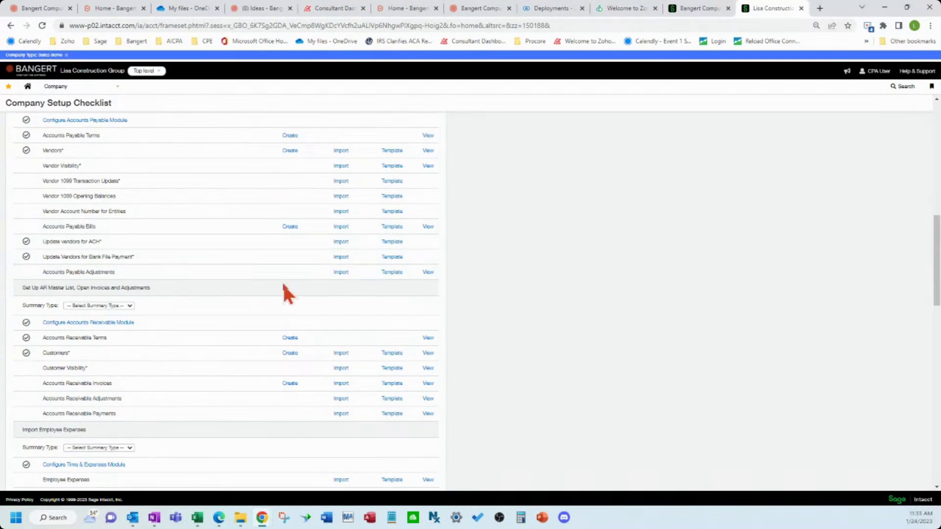
pyautogui.scroll(7, 283, 285)
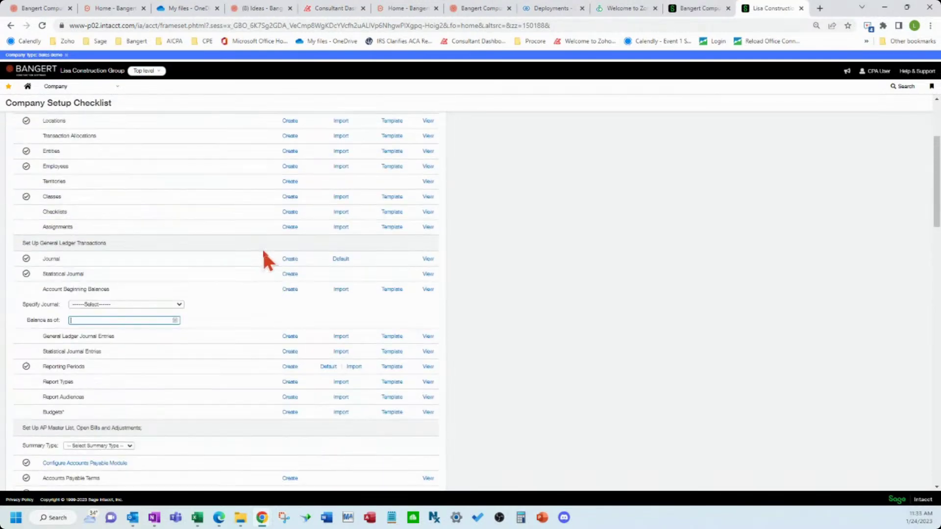
pyautogui.scroll(-1, 262, 250)
# - Dismiss the favorites panel so the Company Setup Checklist shows again
pyautogui.click(76, 91)
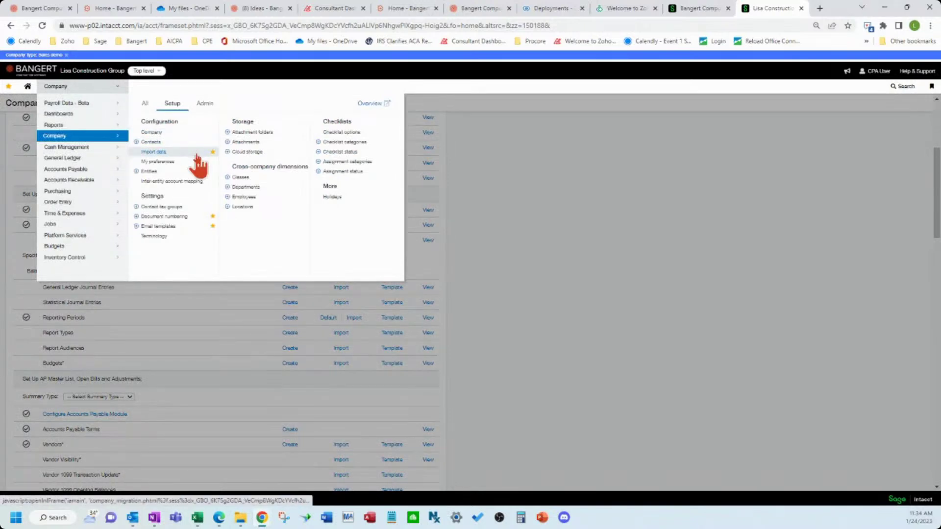
pyautogui.click(8, 87)
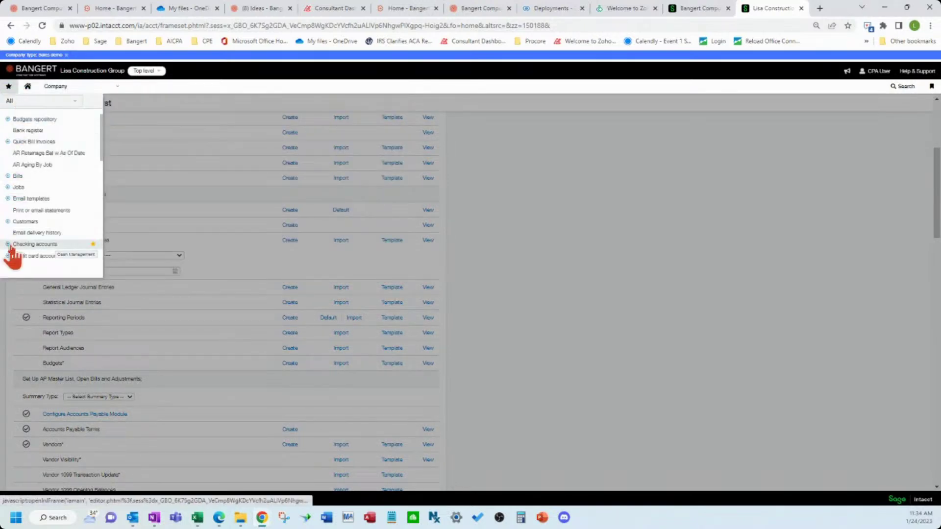
pyautogui.click(563, 317)
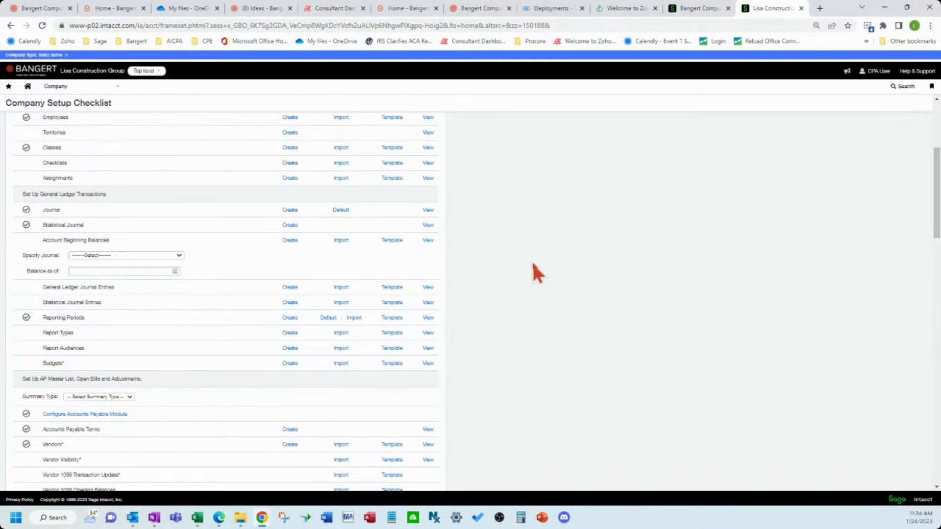
pyautogui.scroll(4, 539, 268)
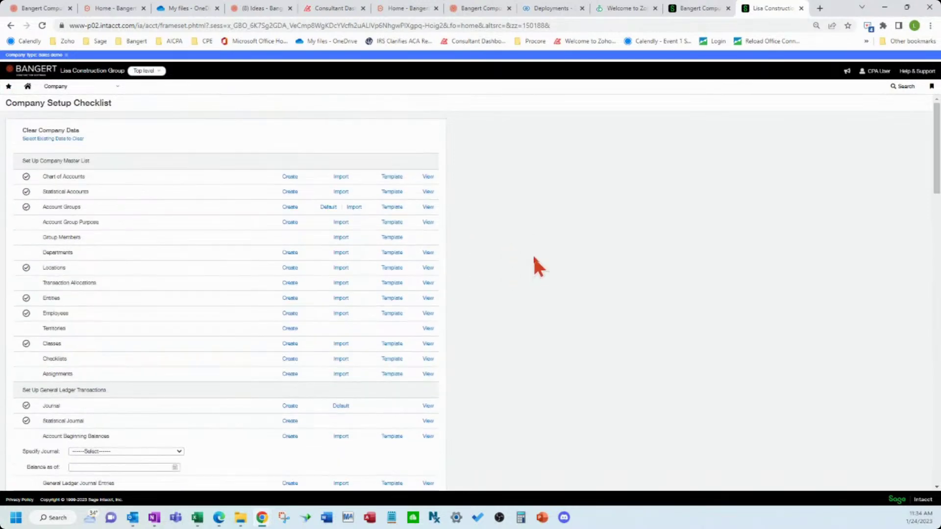